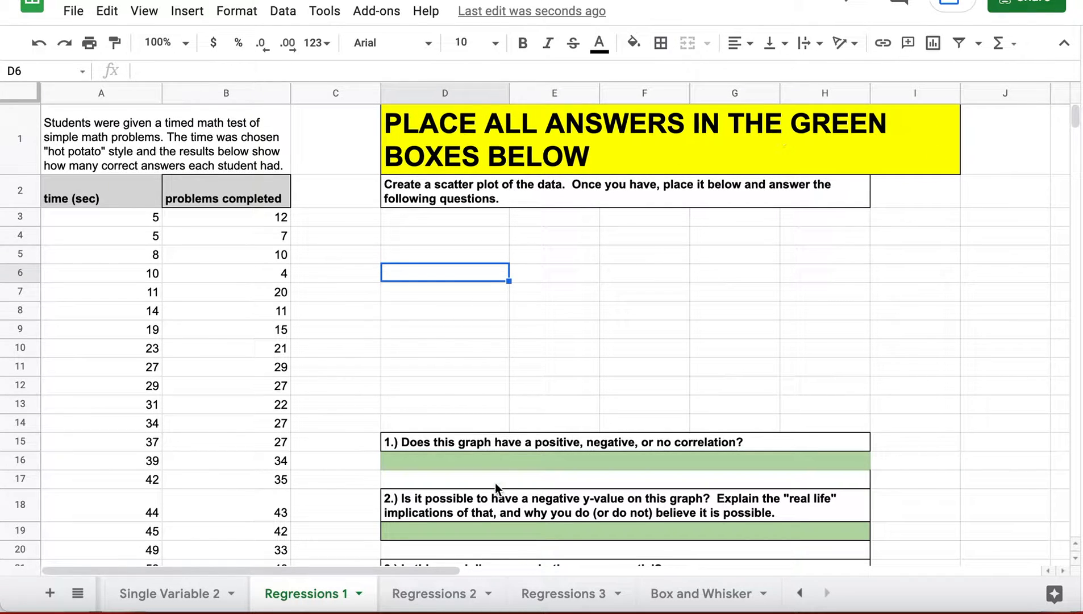
- Look over the green answer boxes for questions 1, 2 and 3
click(504, 460)
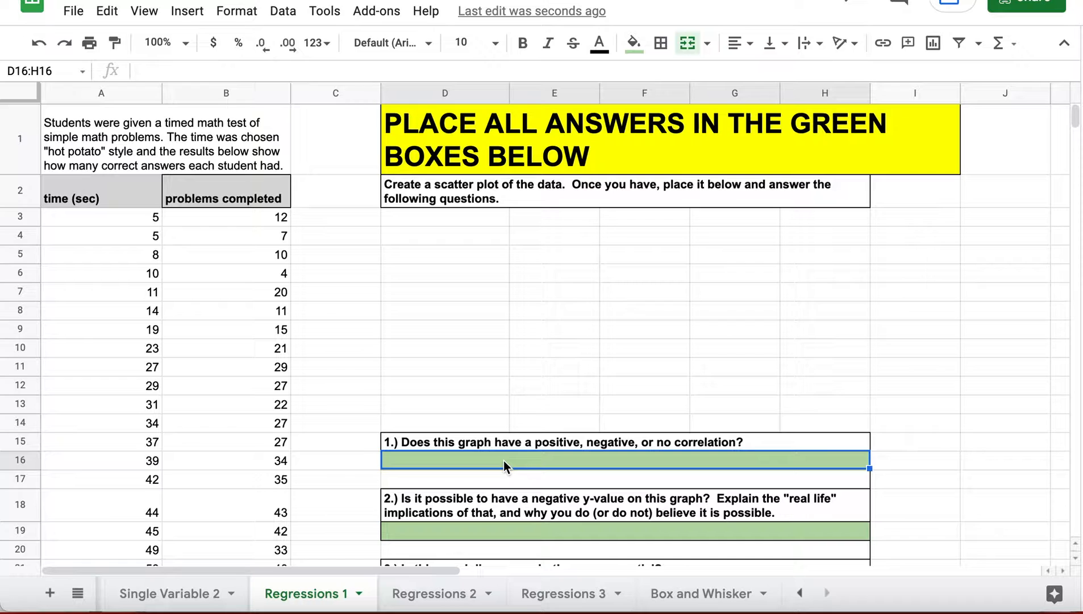
click(474, 523)
scroll(474, 524, down, 2)
click(481, 483)
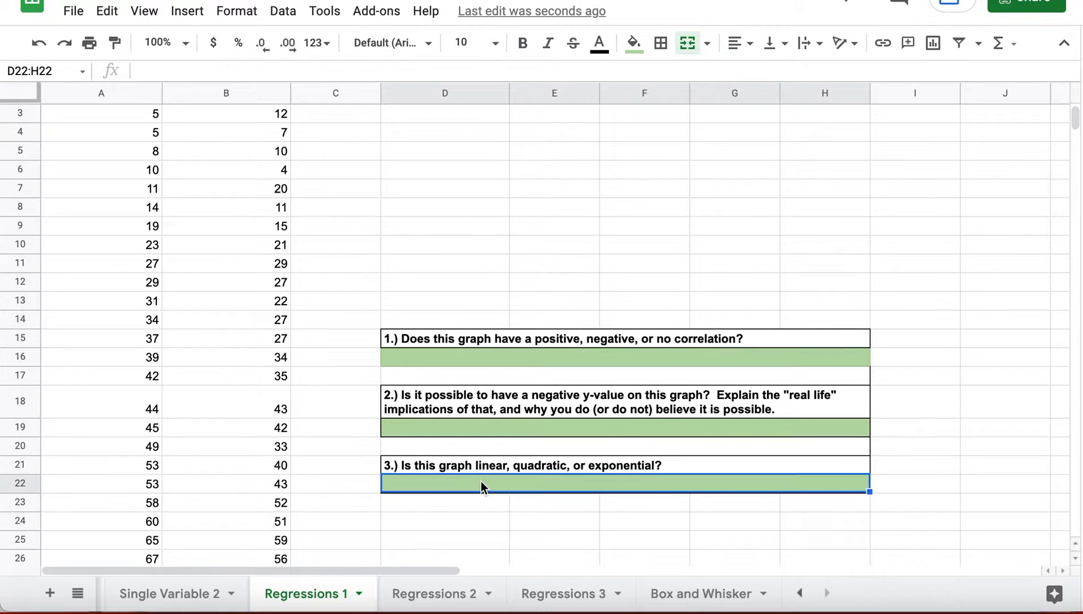
scroll(481, 481, up, 2)
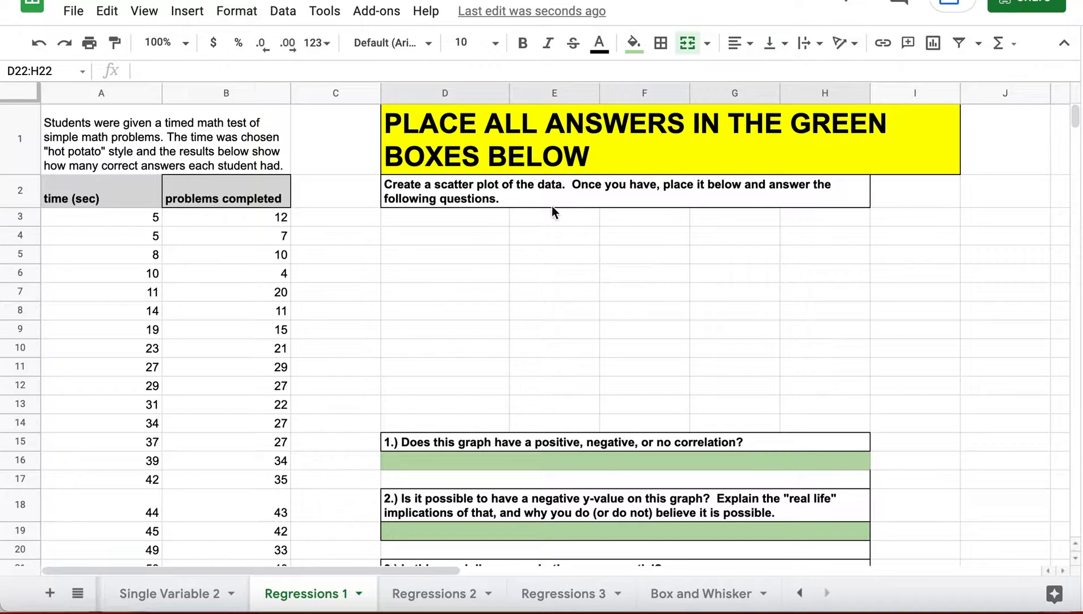
scroll(485, 350, down, 2)
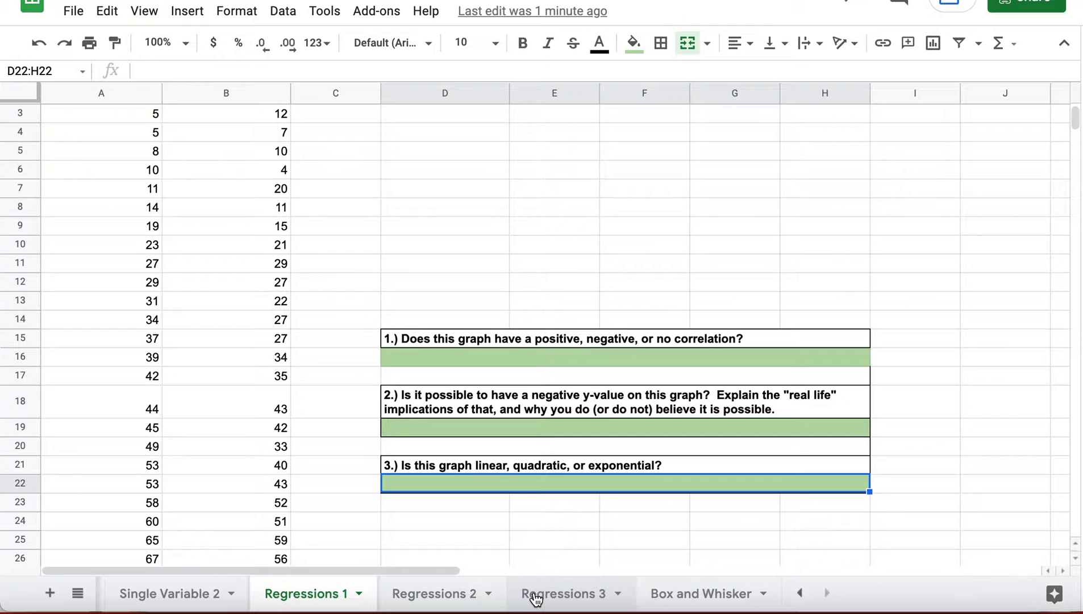
- Browse the workbook's sheets, ending back on Regressions 1
click(165, 595)
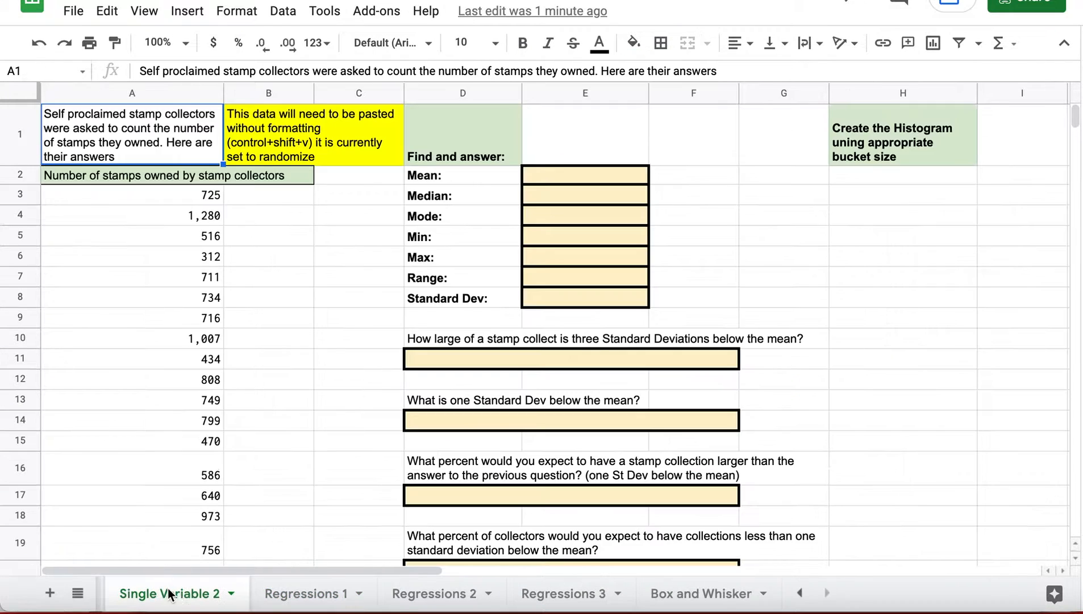
click(298, 597)
click(407, 598)
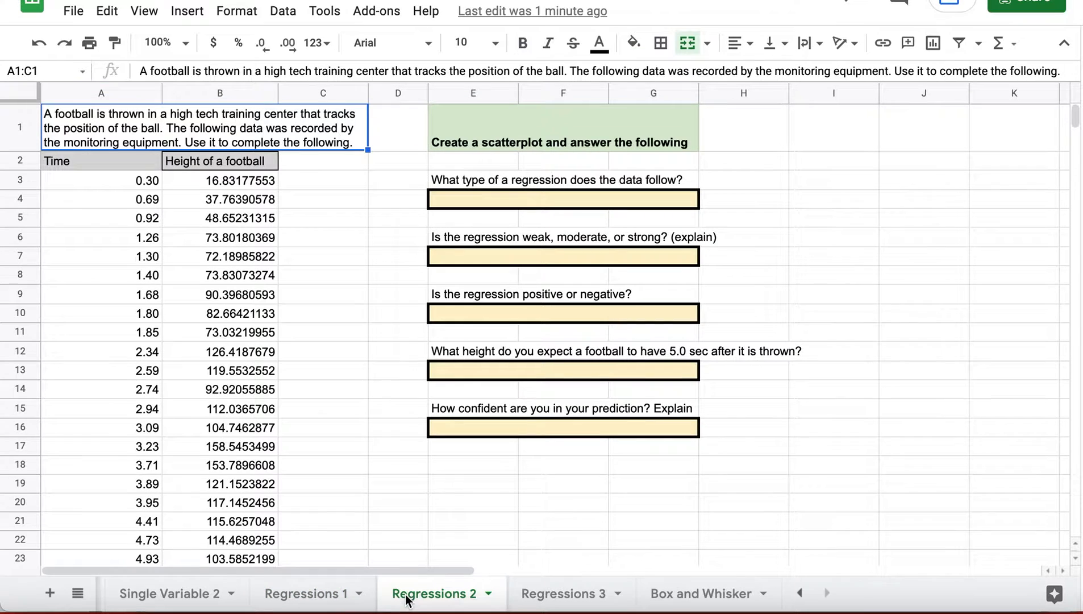
click(557, 598)
click(654, 597)
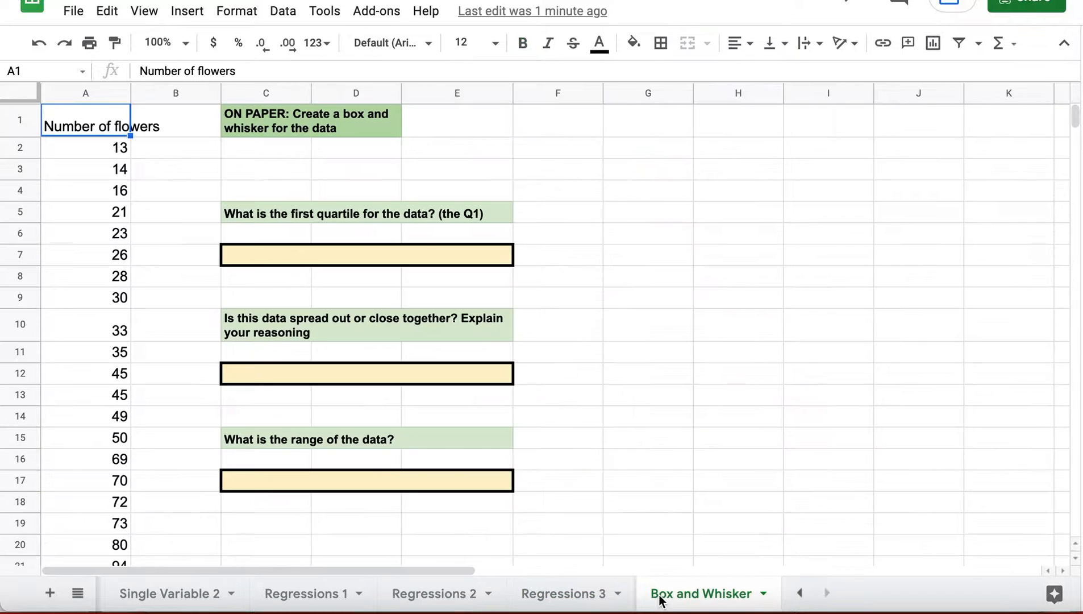
click(218, 595)
click(279, 602)
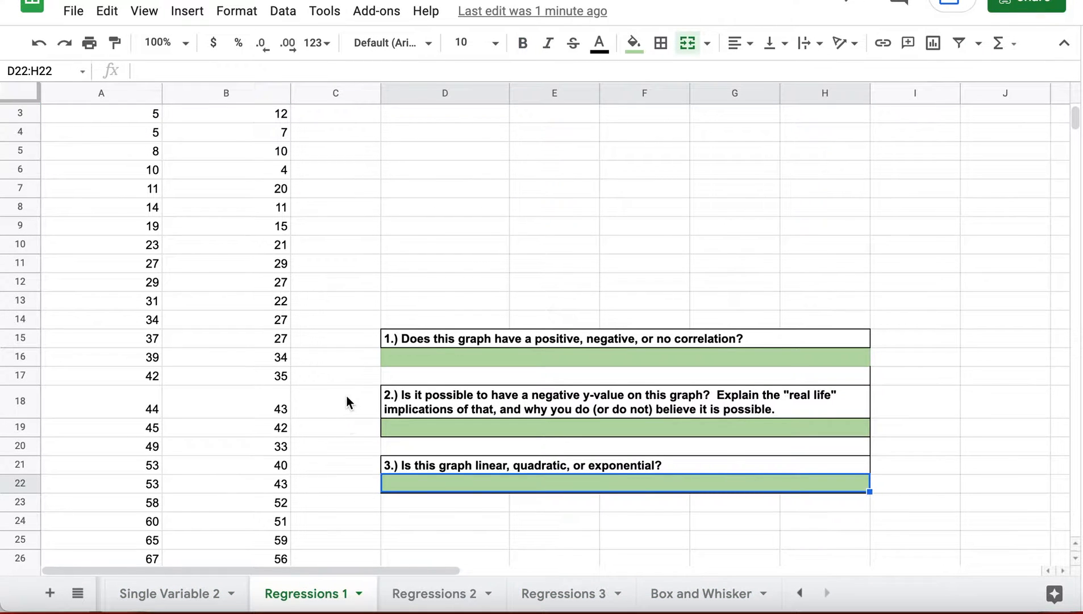
scroll(347, 398, up, 2)
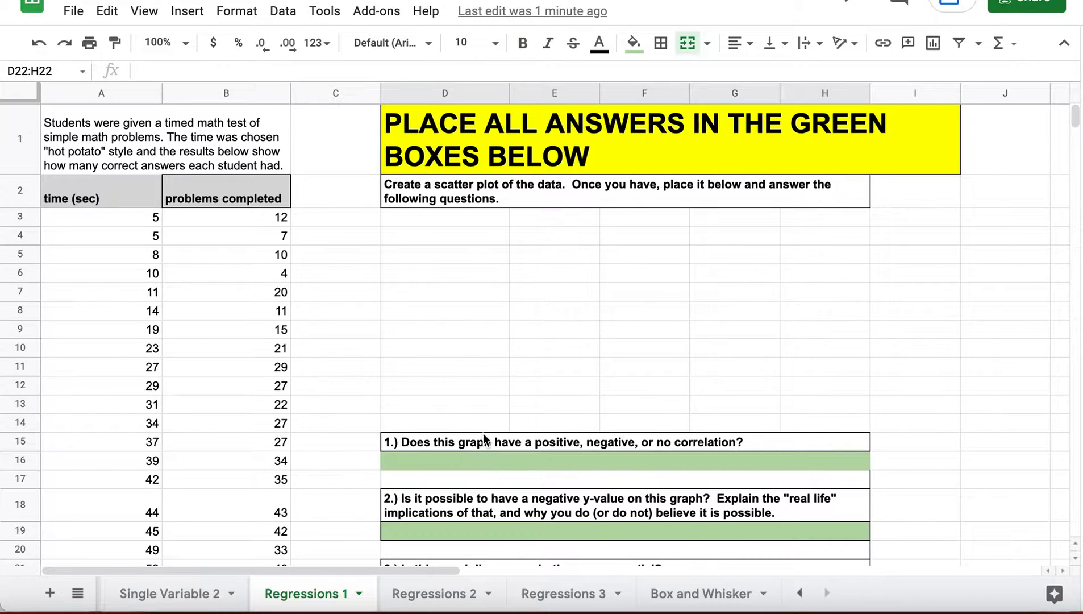
- Insert a chart from the time and problems completed data in A2:B56
scroll(483, 438, down, 3)
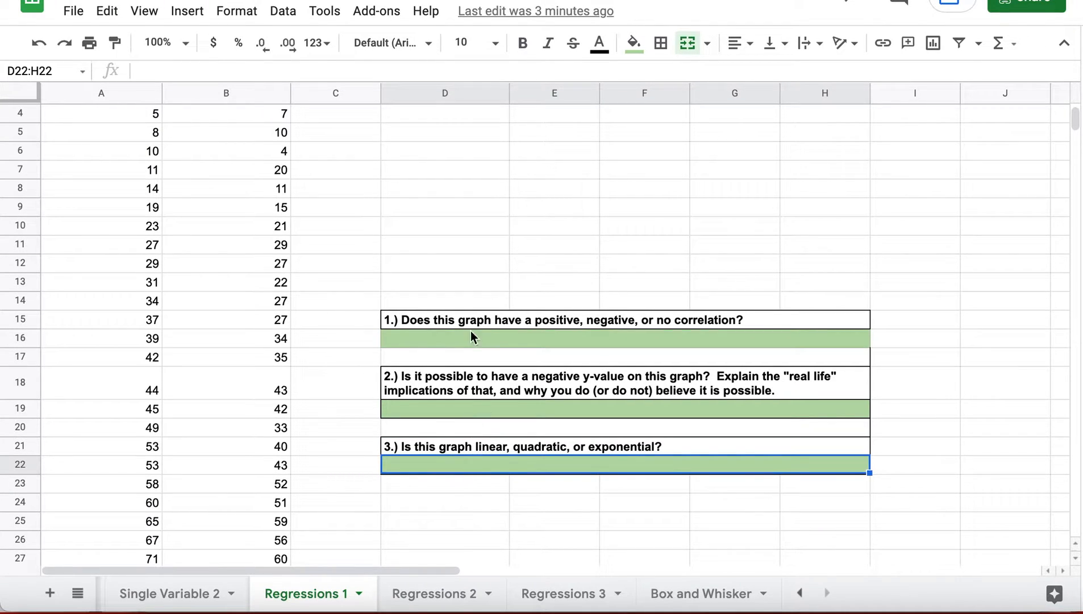
scroll(445, 322, up, 3)
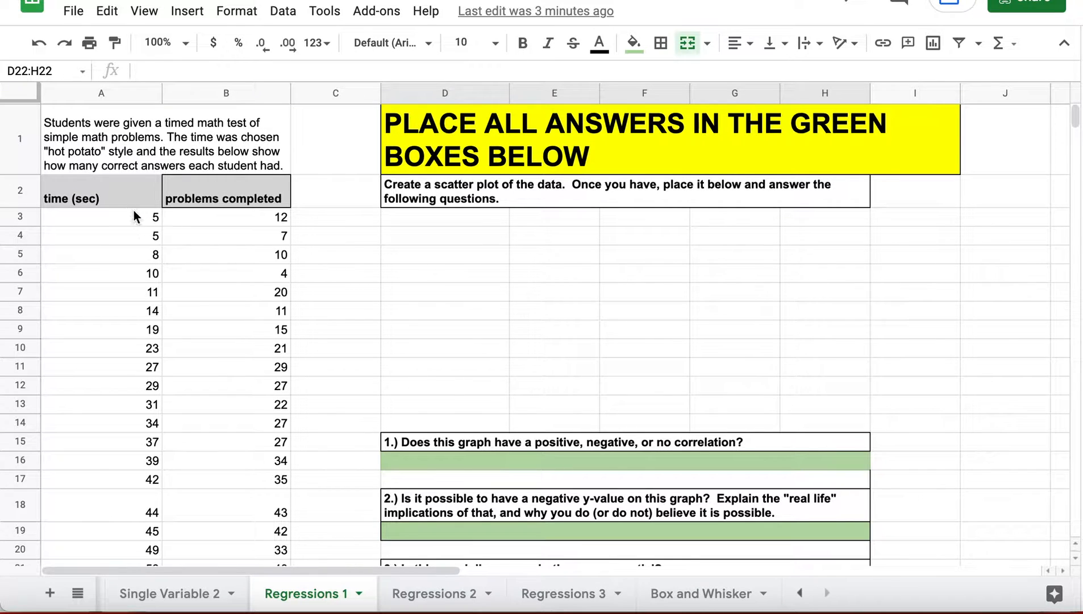
drag(104, 189, 212, 469)
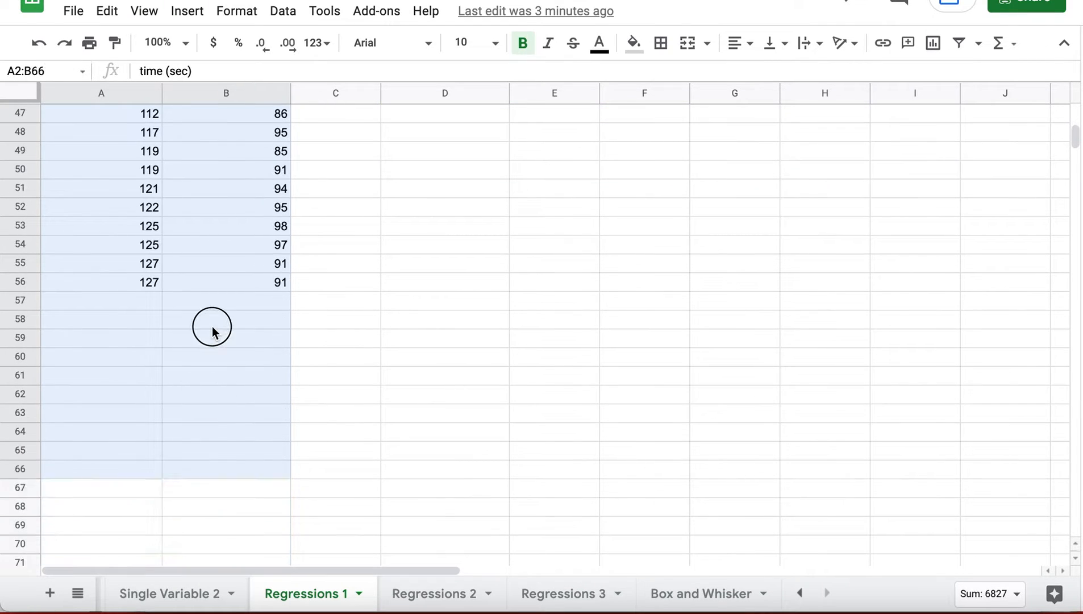
drag(212, 332, 215, 285)
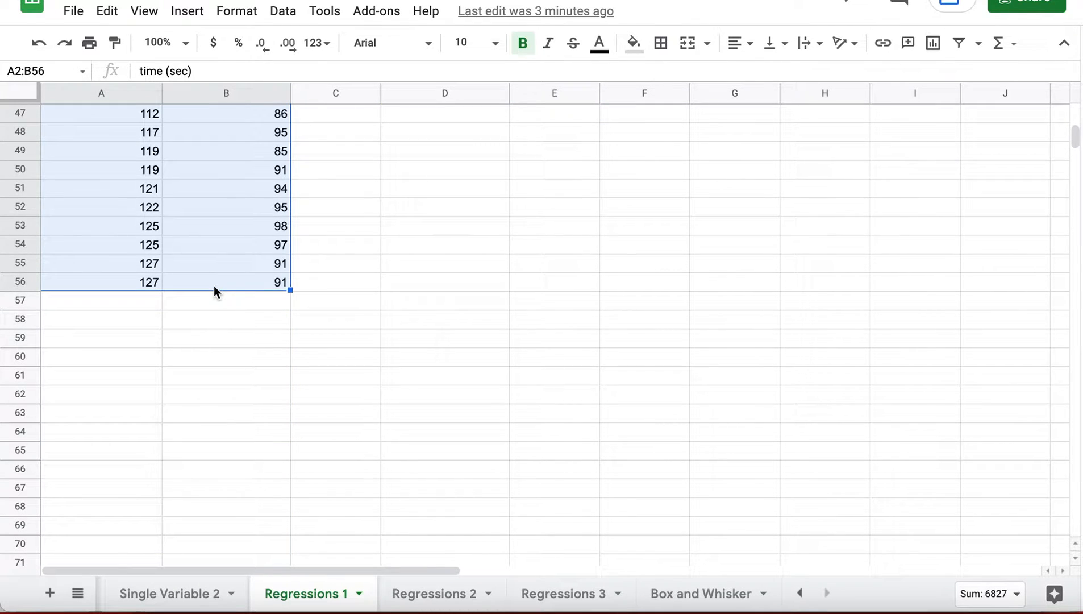
scroll(215, 285, up, 15)
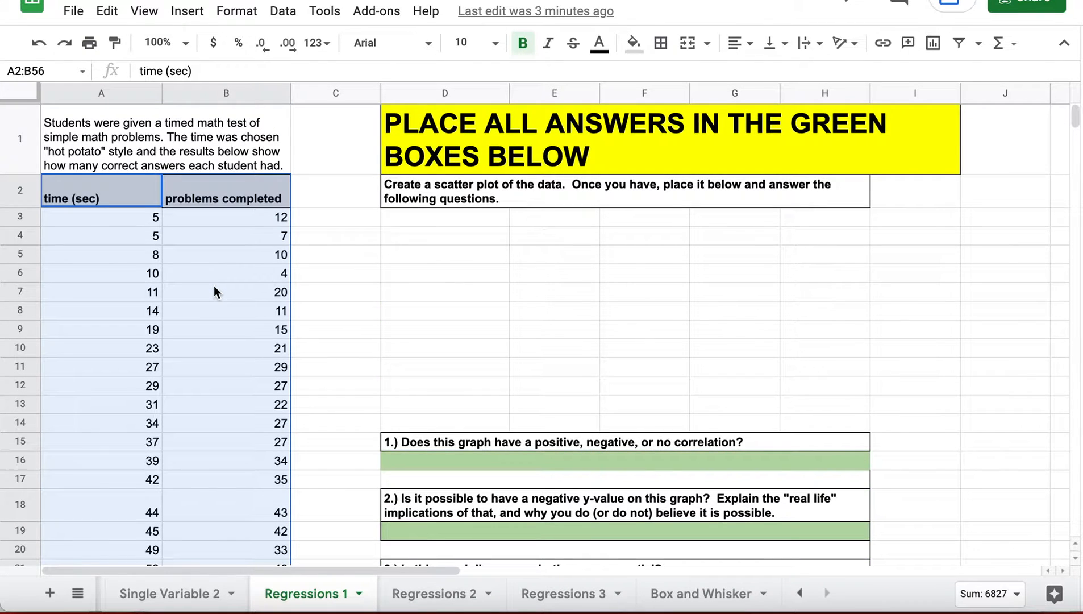
click(188, 12)
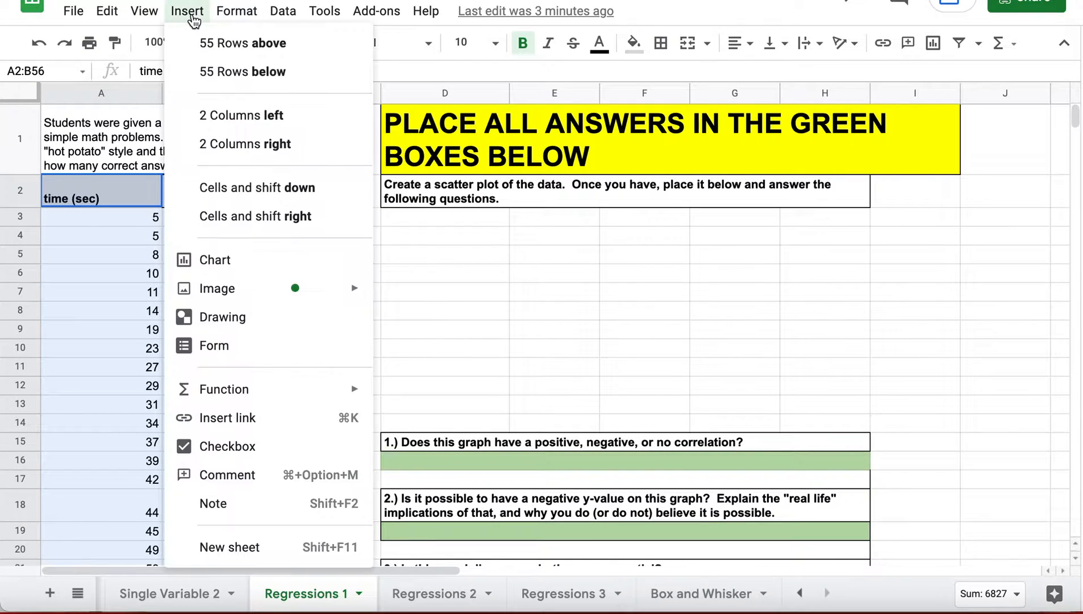
click(215, 260)
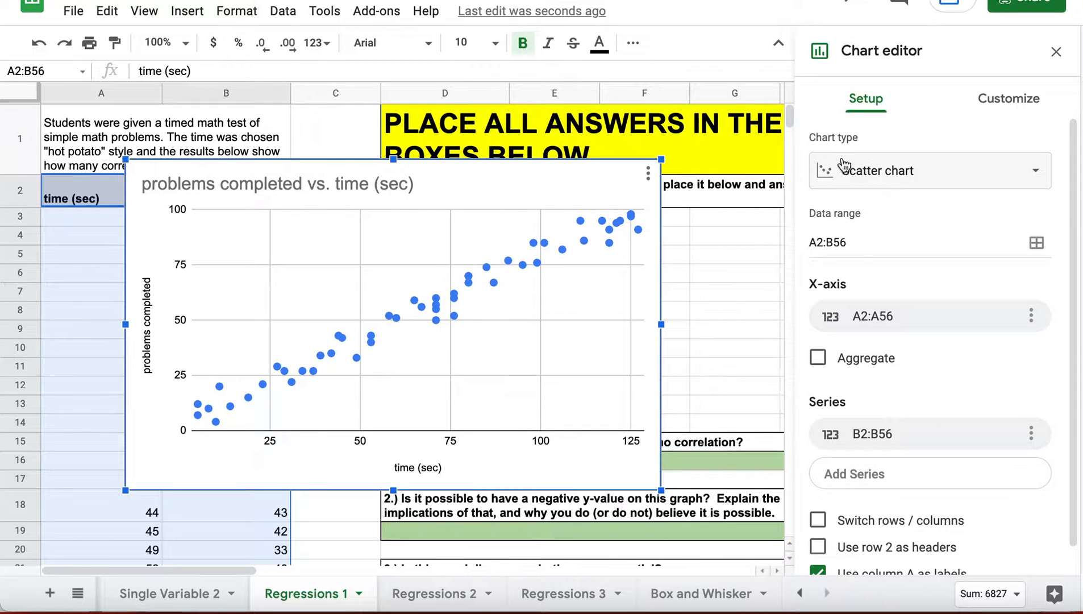
click(888, 177)
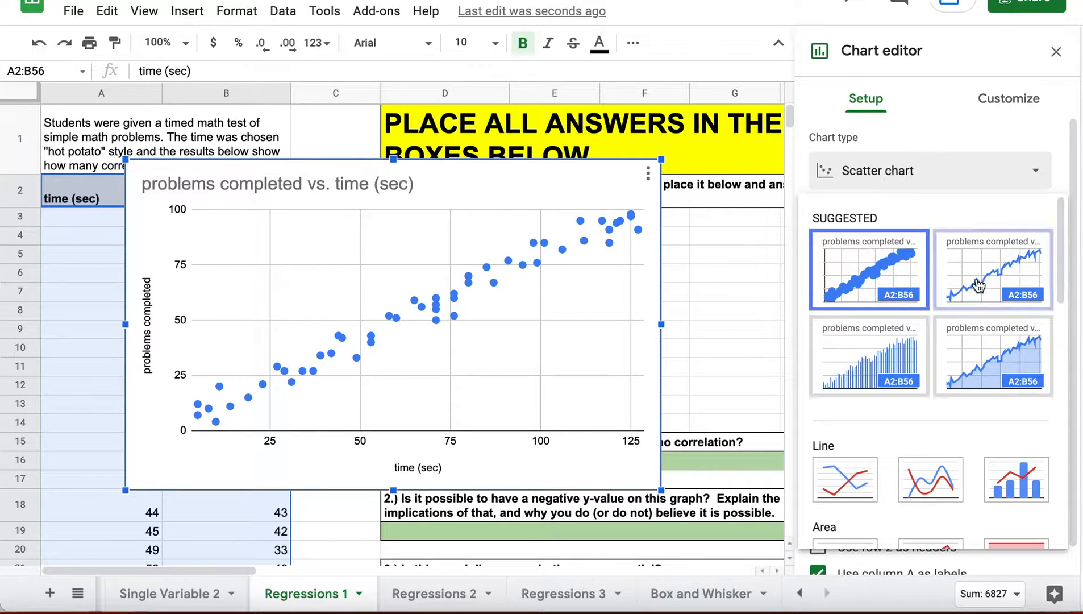
click(977, 280)
click(881, 170)
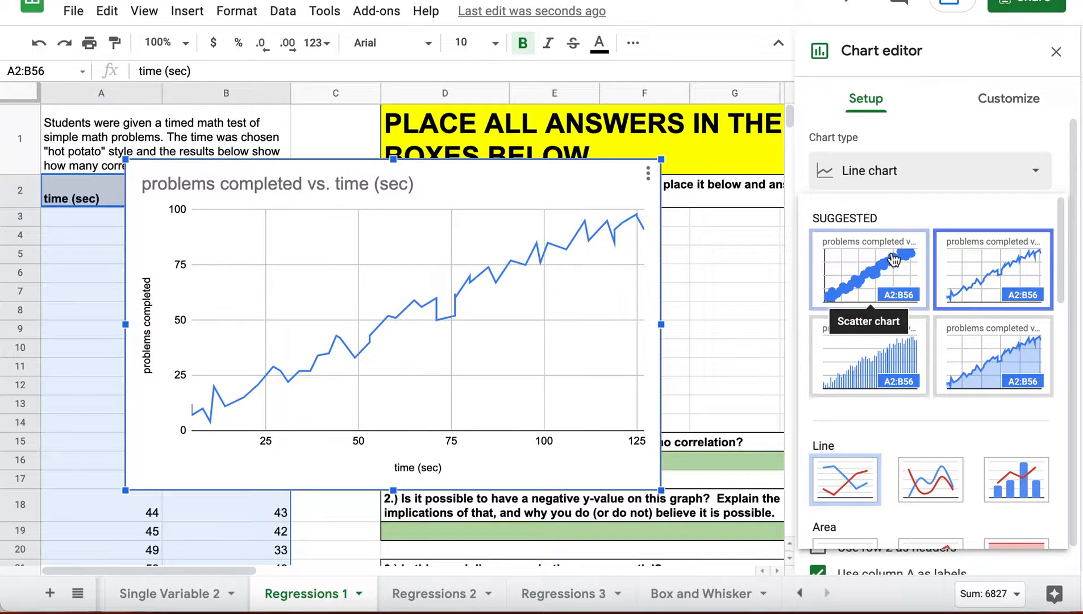
click(853, 259)
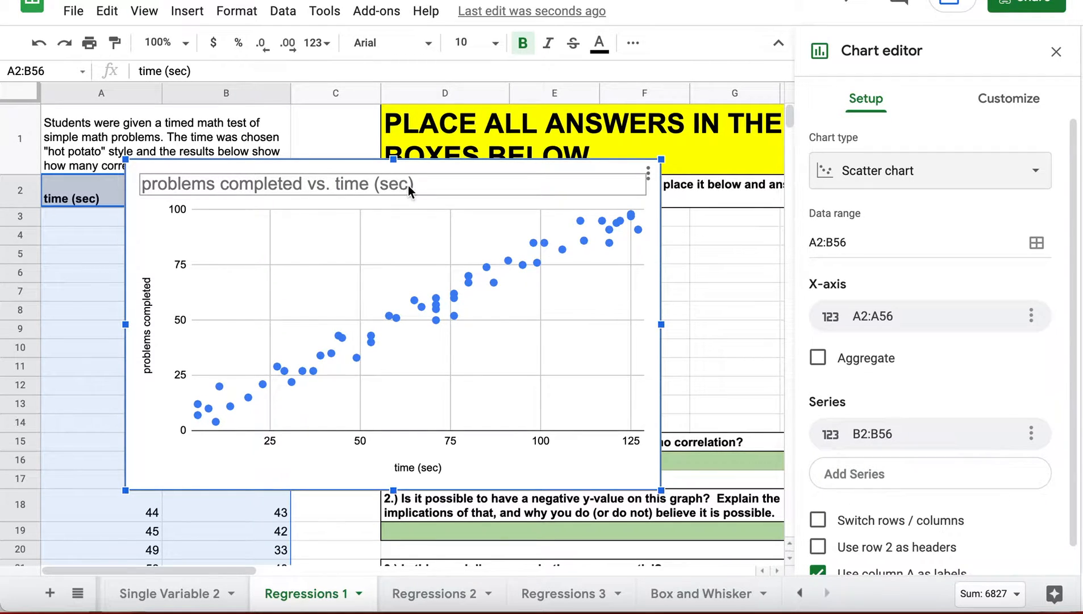
- Rename the vertical axis title from 'problems completed' to 'Problems Correct'
click(144, 333)
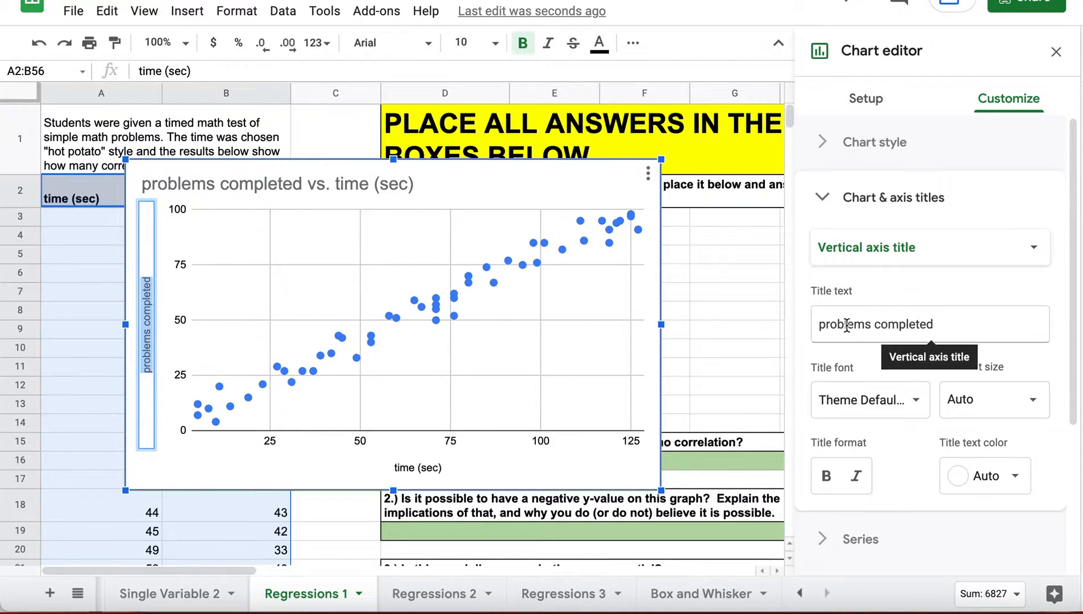
click(947, 327)
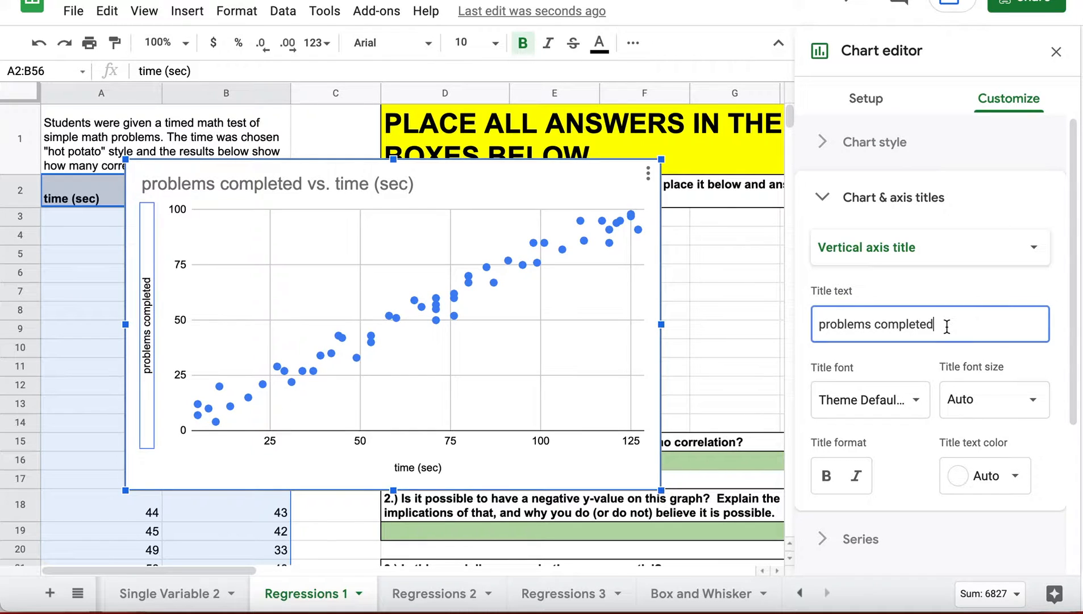
drag(947, 327, 761, 323)
text(P)
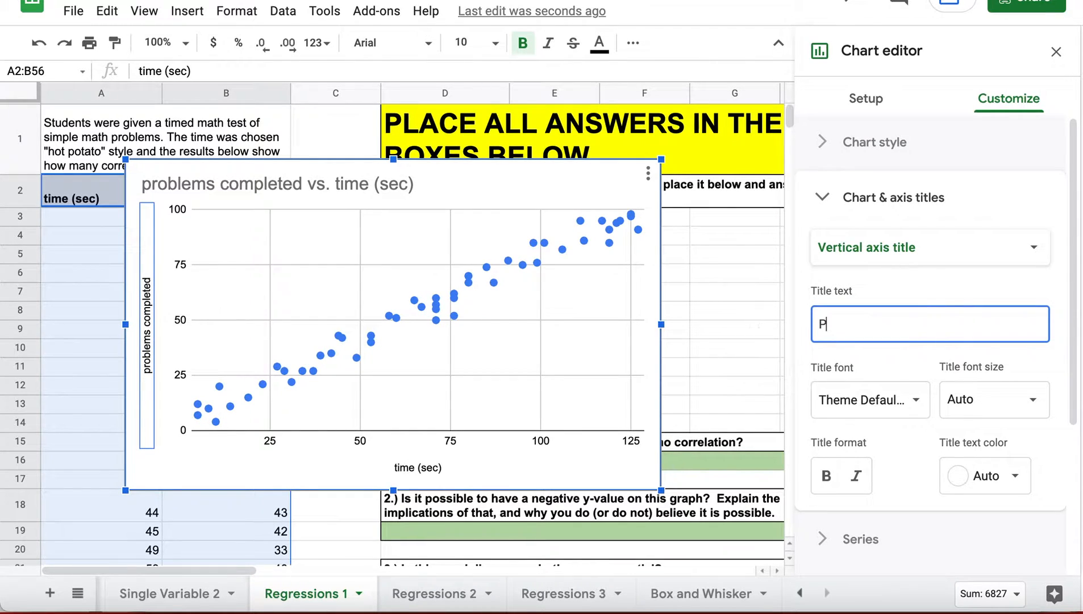
text(roblems Correct)
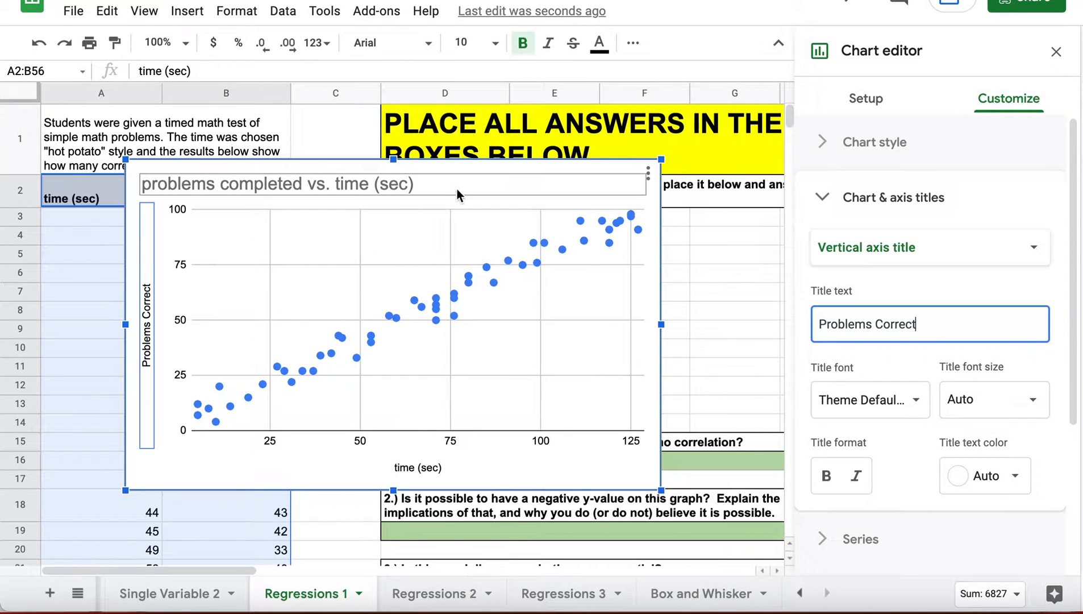
- Rename the horizontal axis title to 'Time (in seconds)'
click(416, 470)
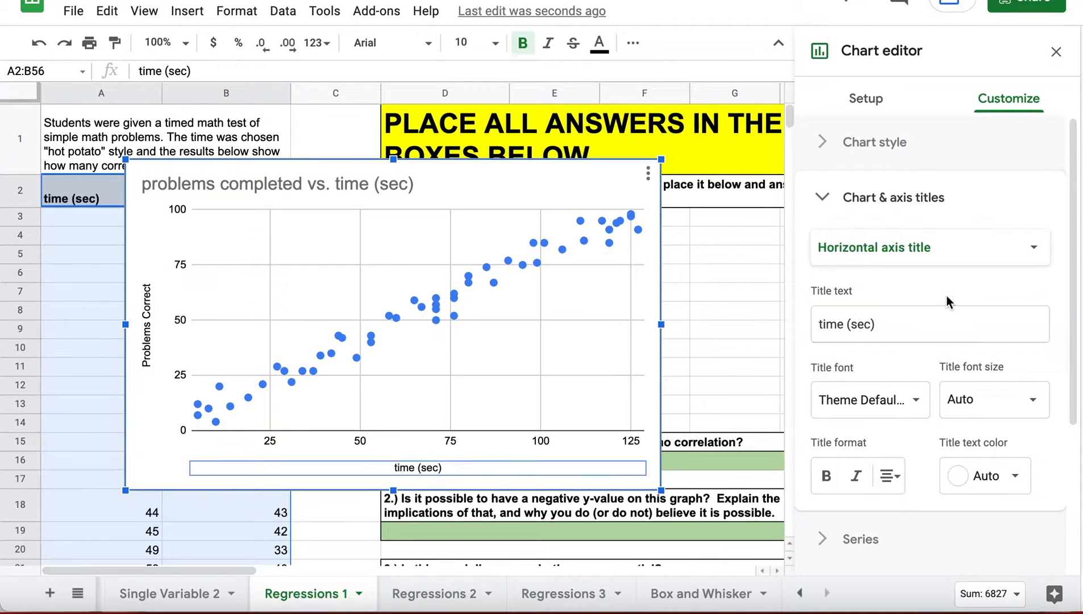
double_click(392, 468)
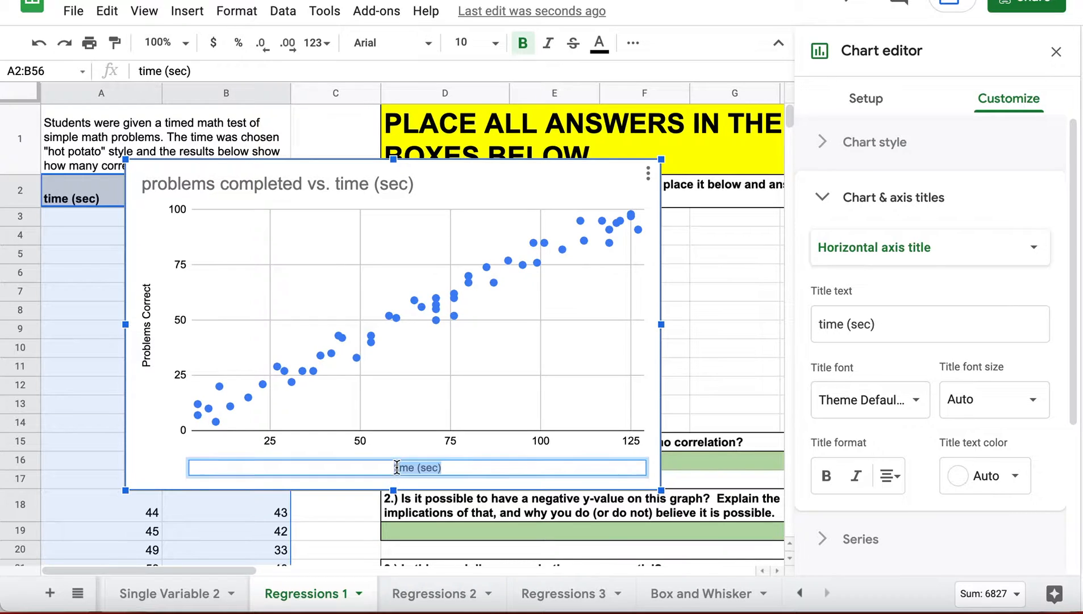
drag(891, 329, 687, 320)
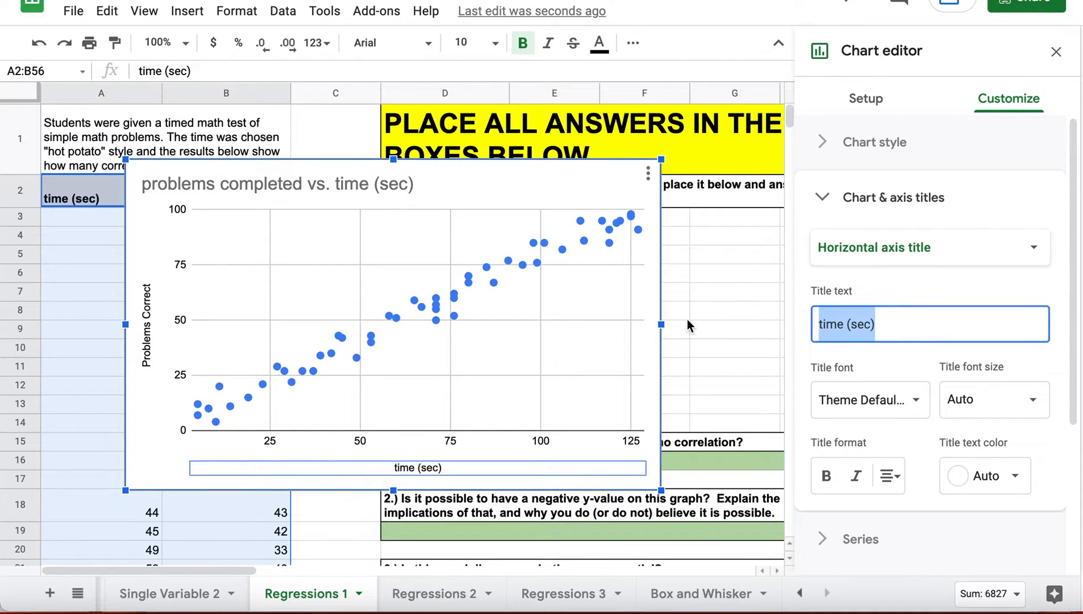
text(Time)
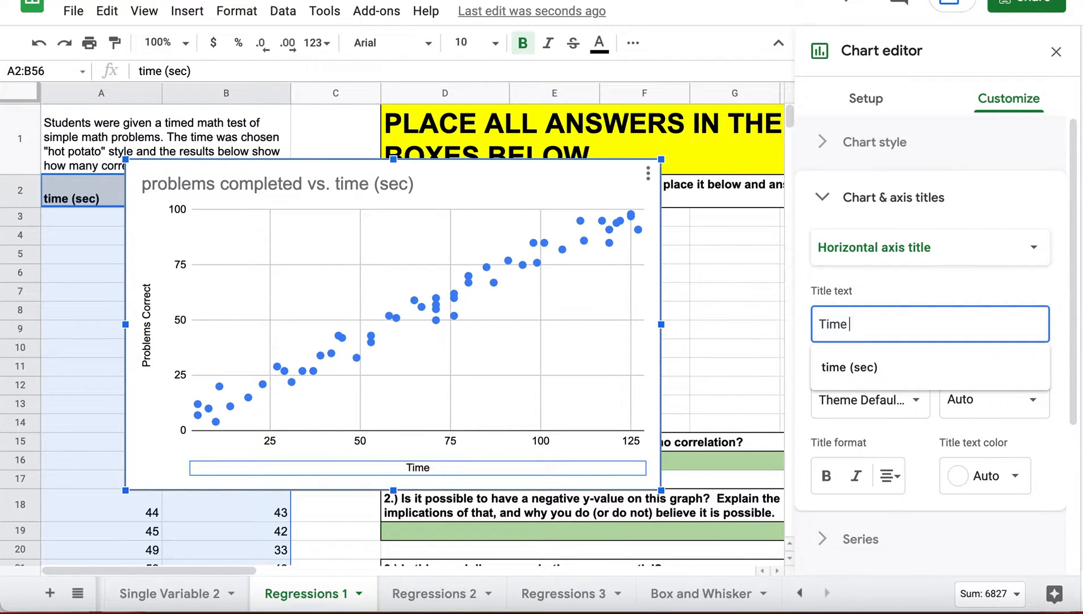
text( (in seconds))
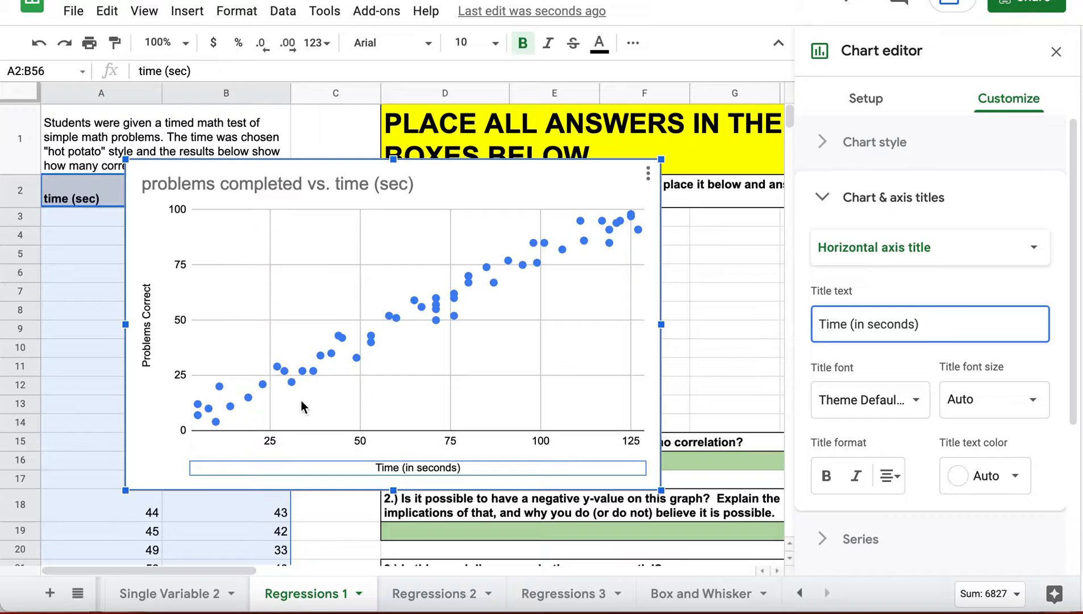
click(312, 252)
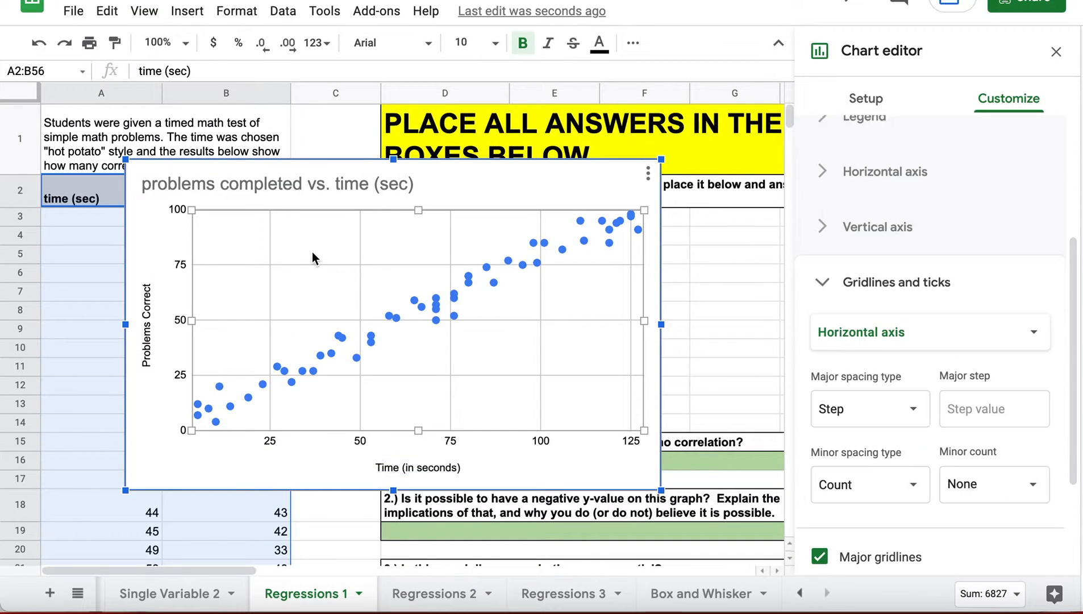
- Look through the single data point formatting options without changing them
click(332, 353)
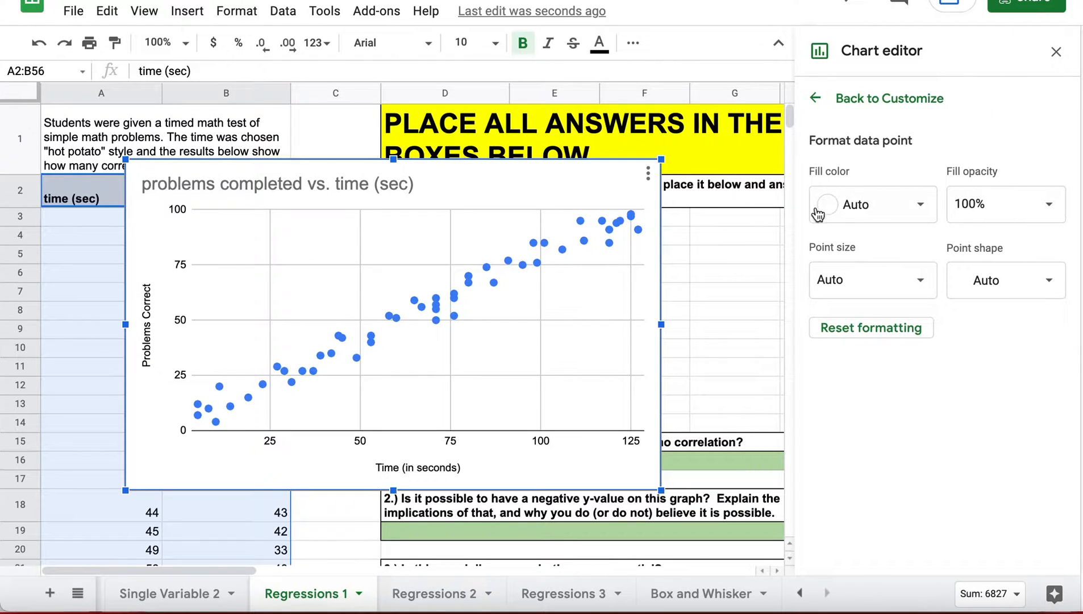
click(477, 279)
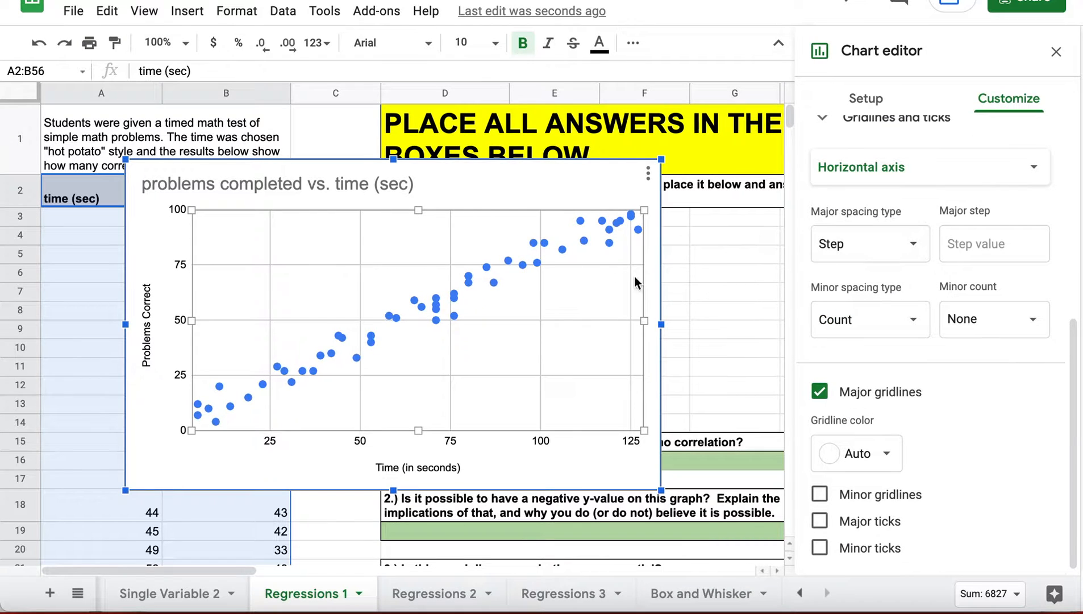
click(563, 250)
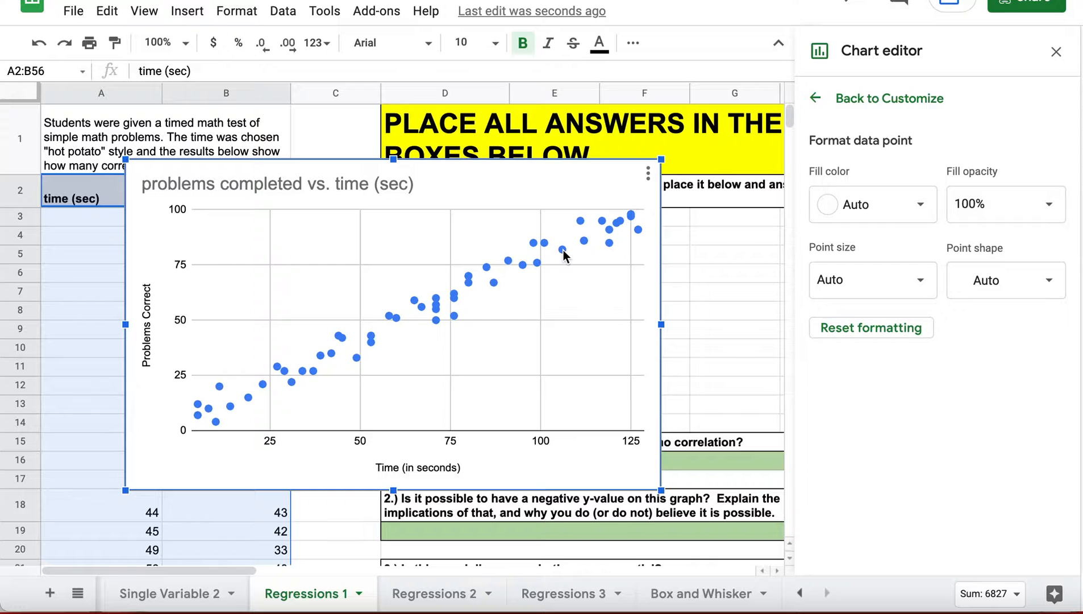
click(534, 244)
click(474, 216)
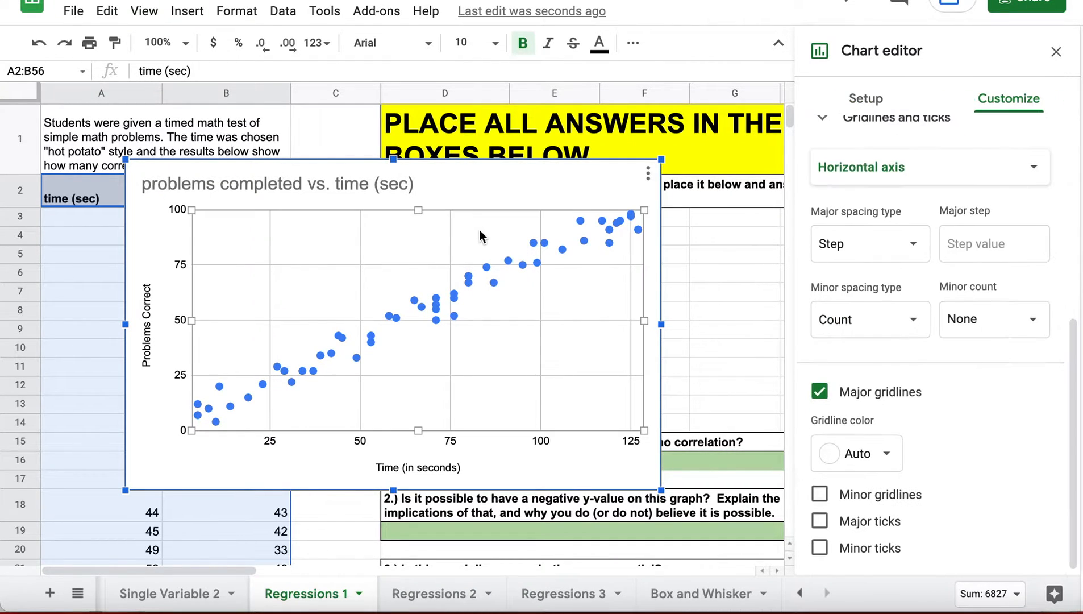
- Colour the data series blue after trying magenta, then shrink the chart
click(521, 262)
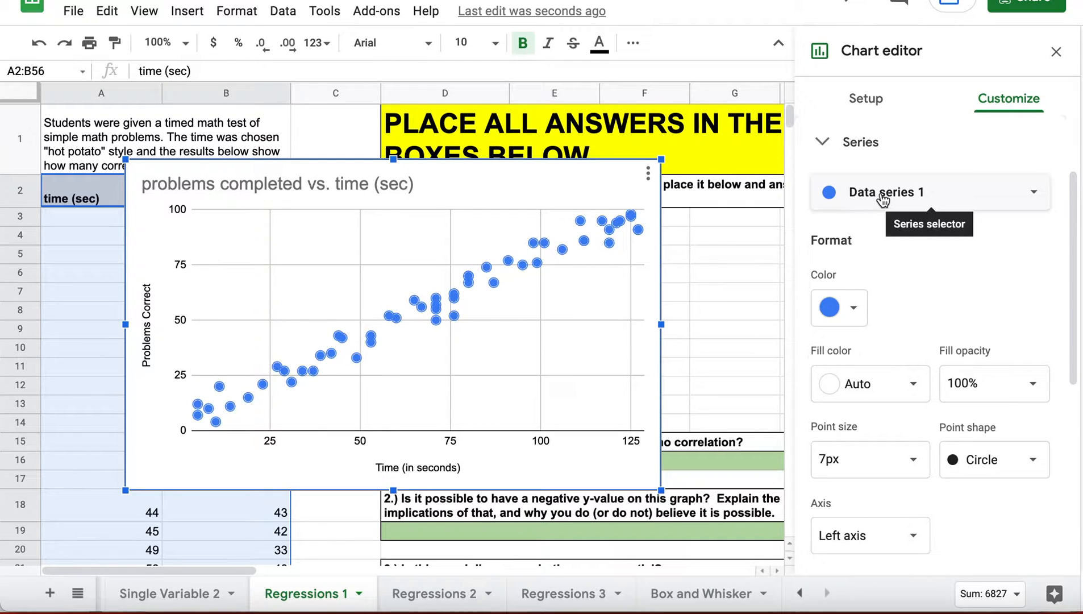
click(845, 309)
click(1007, 47)
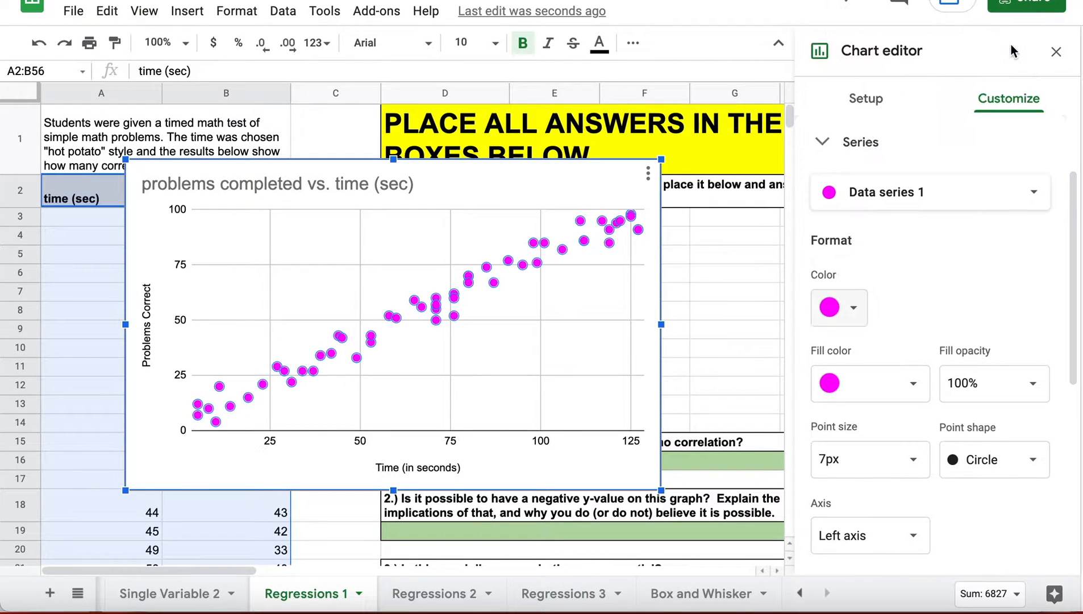
click(850, 309)
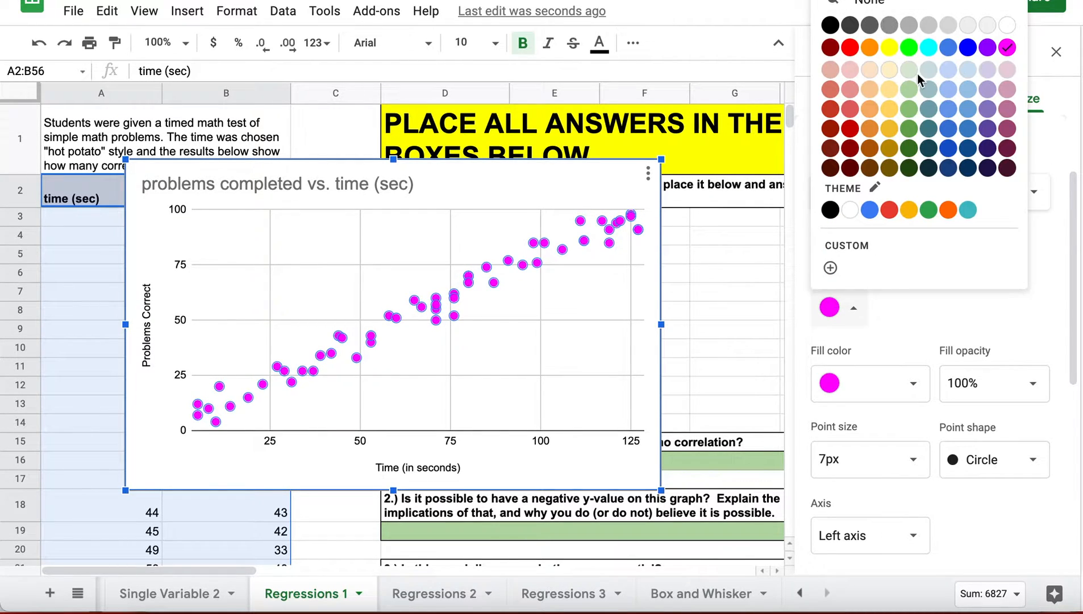
click(969, 48)
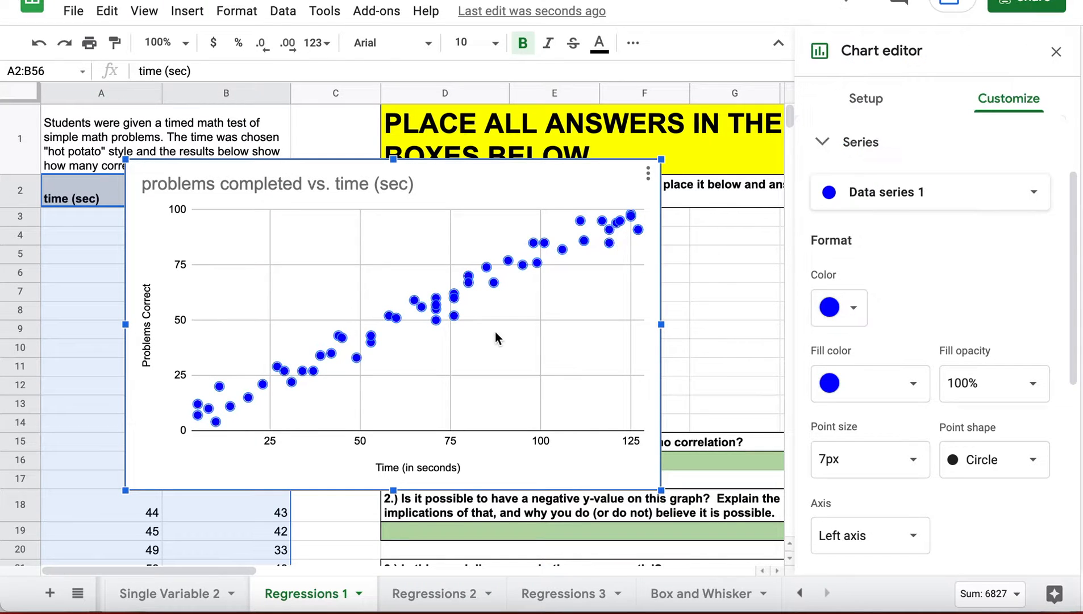
click(495, 336)
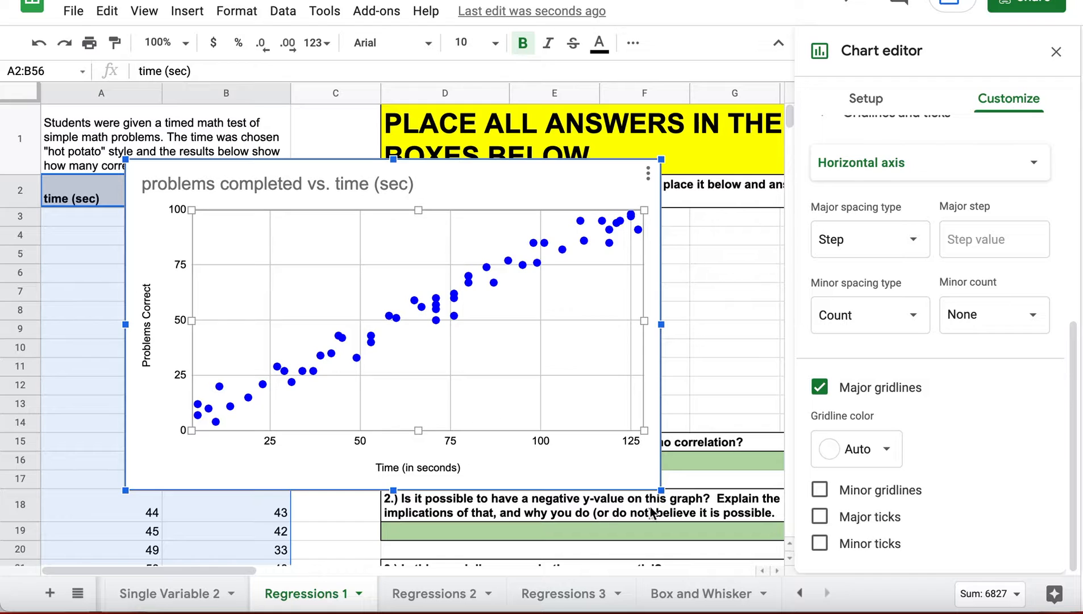
drag(661, 490, 499, 392)
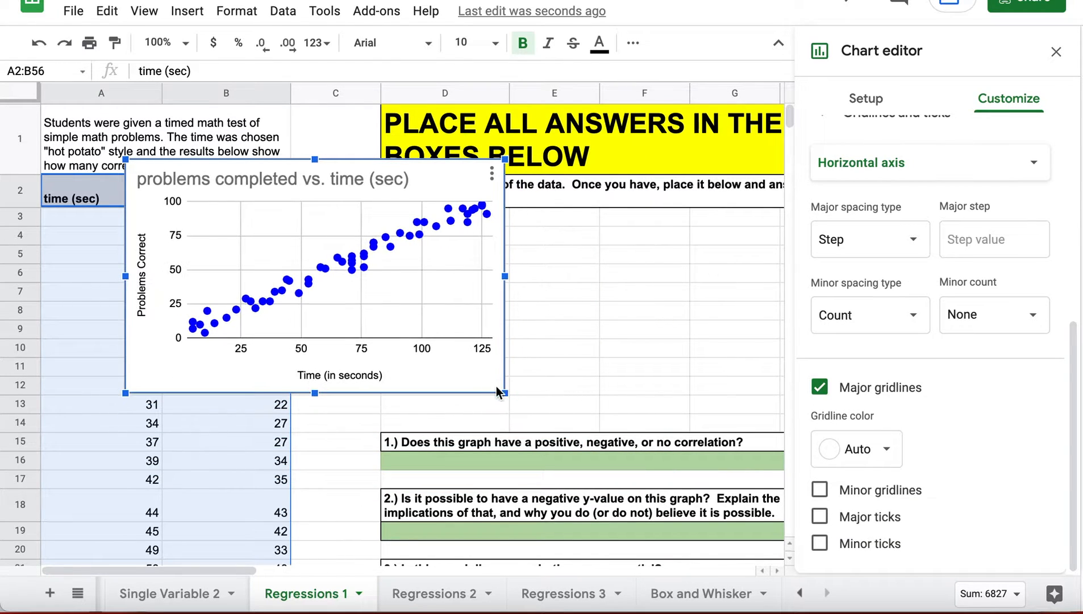
- Place a smaller chart below the column D instructions, above the answer boxes, with the editor closed
drag(415, 375, 687, 423)
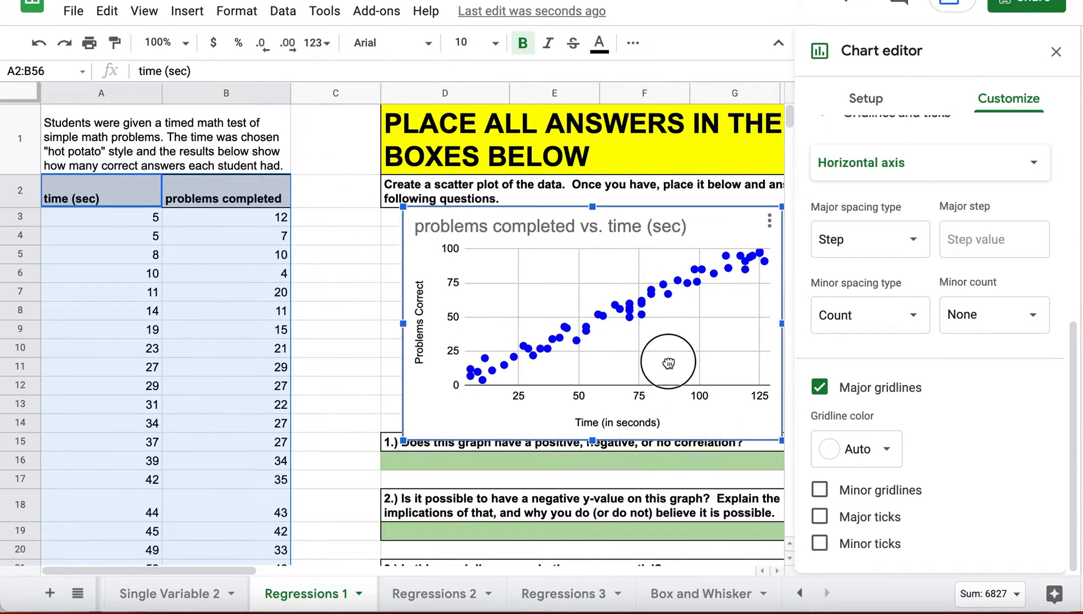
click(1056, 52)
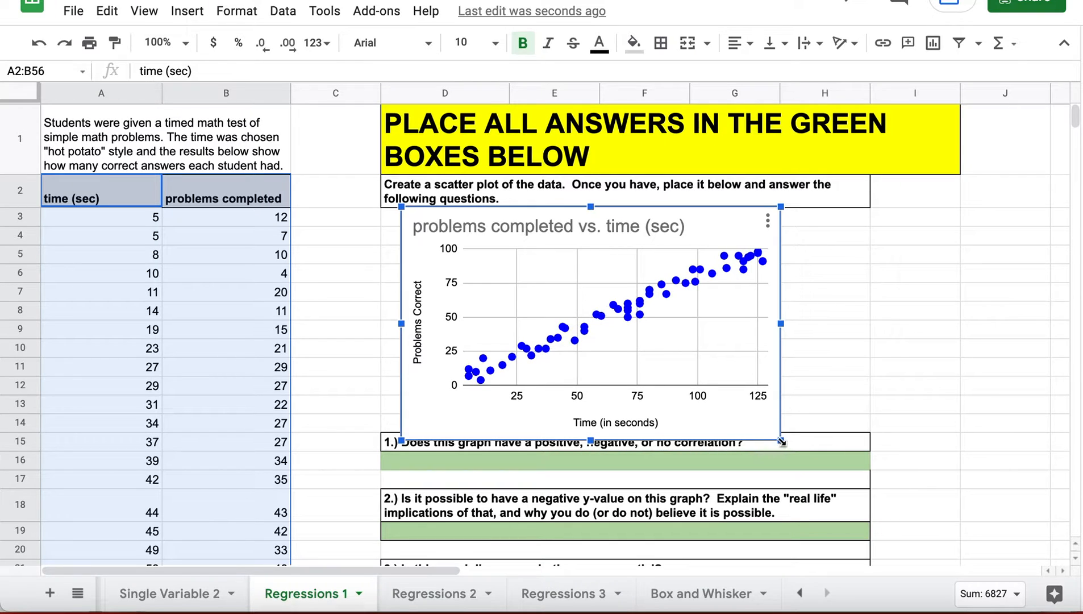
drag(782, 442, 755, 424)
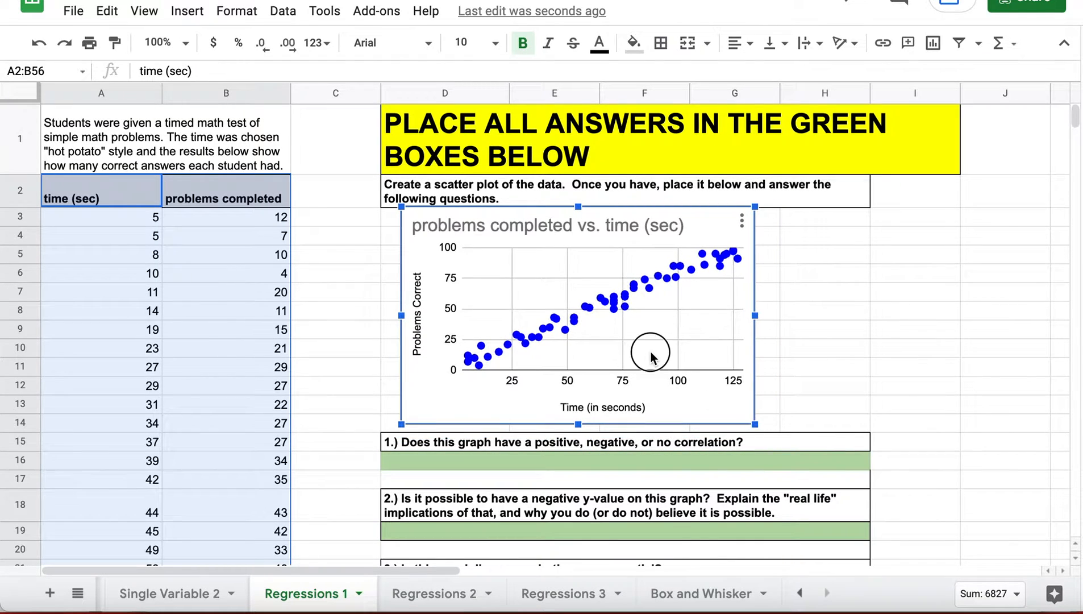
drag(652, 357, 685, 362)
click(843, 356)
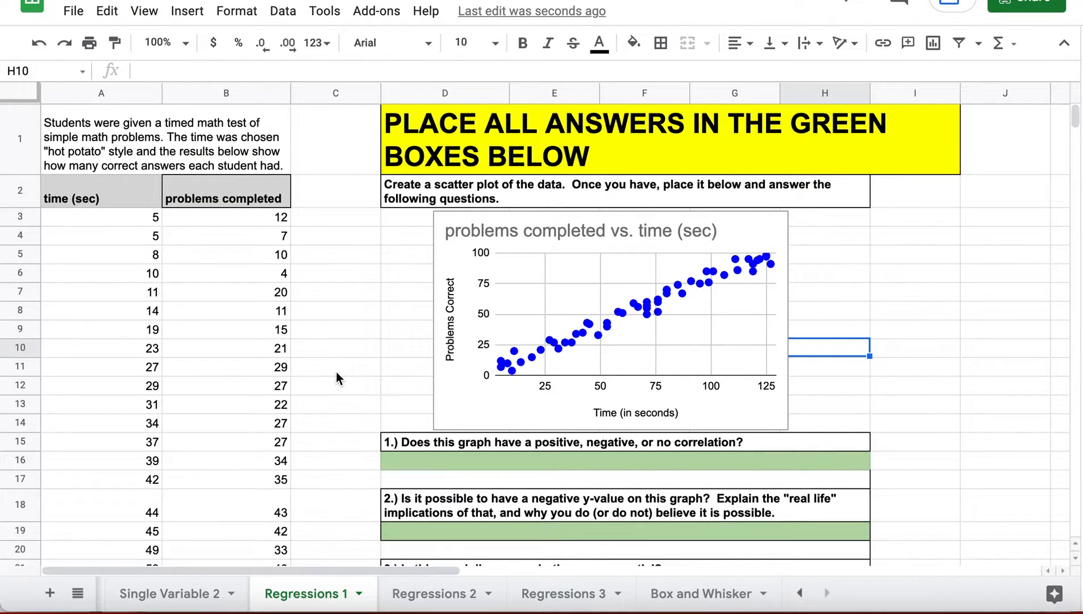
scroll(337, 371, down, 1)
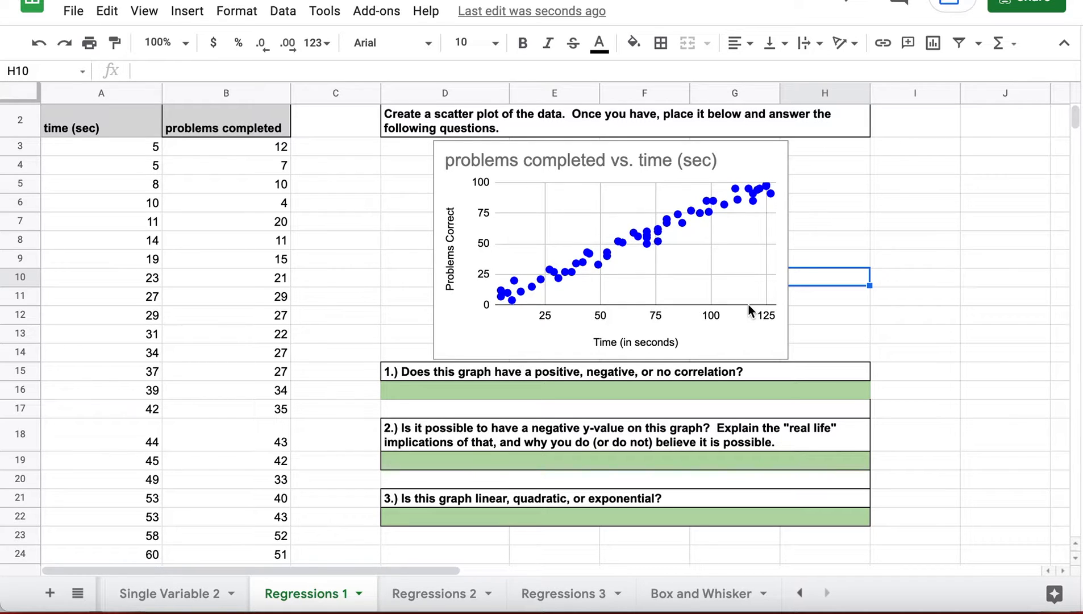
- Enter 'Positive correlation' in the first answer box D16:H16
click(615, 391)
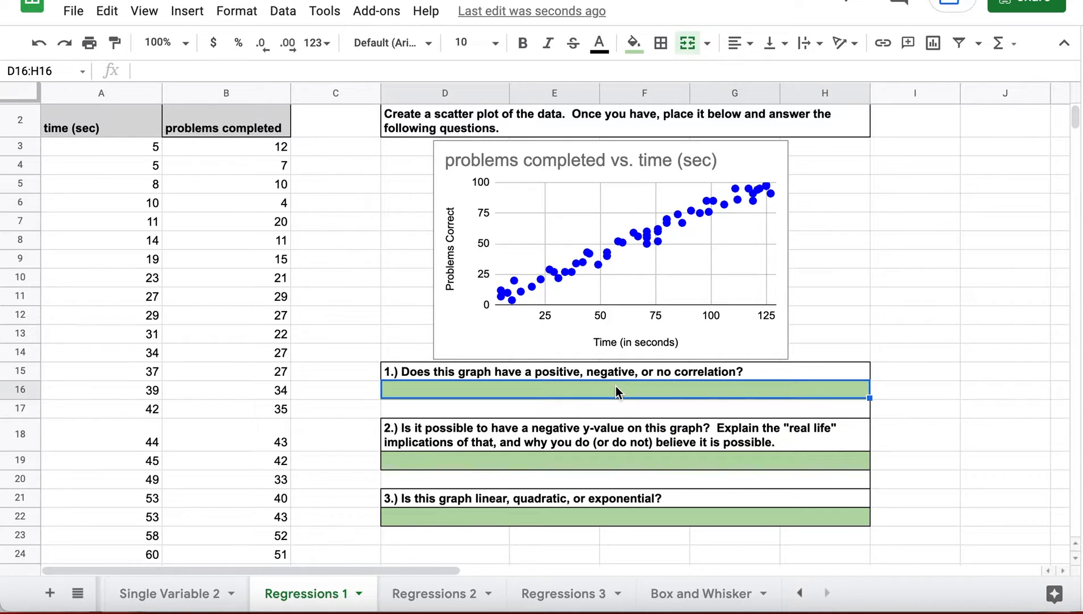
text(P)
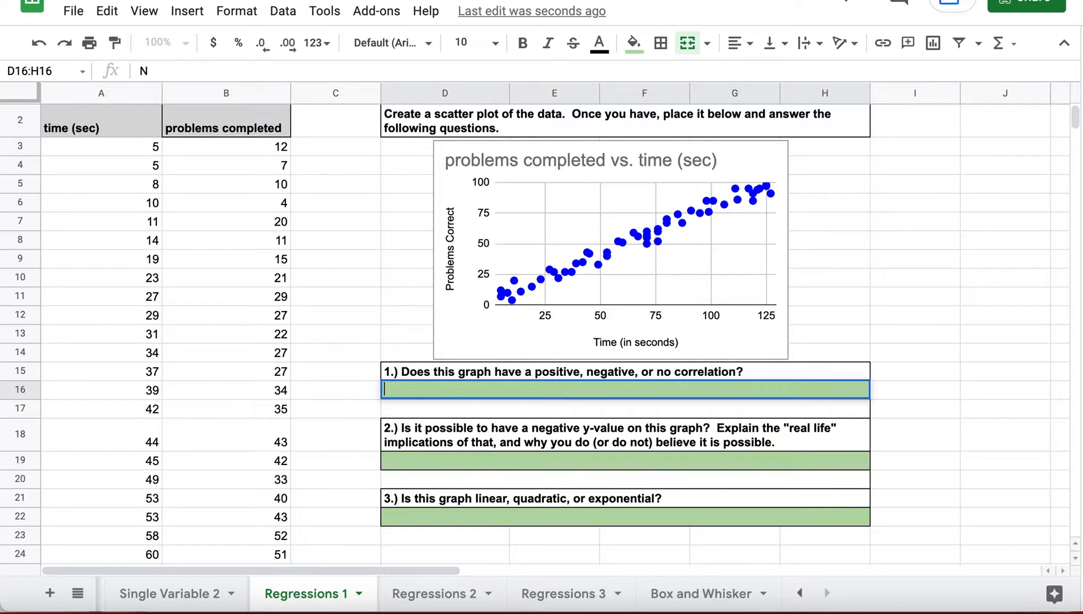
text(ositive )
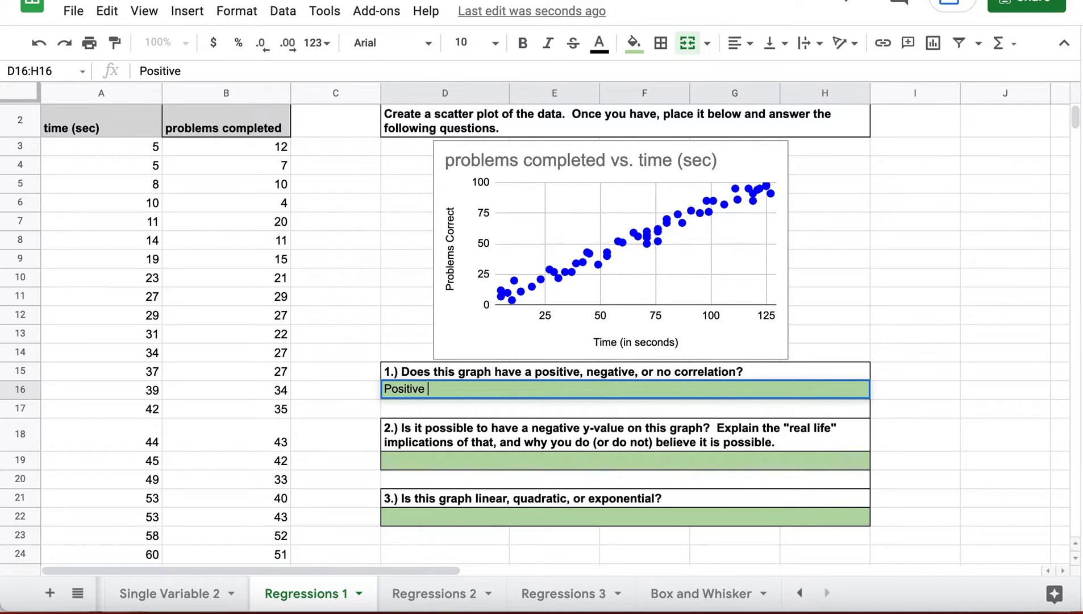
text(correlation)
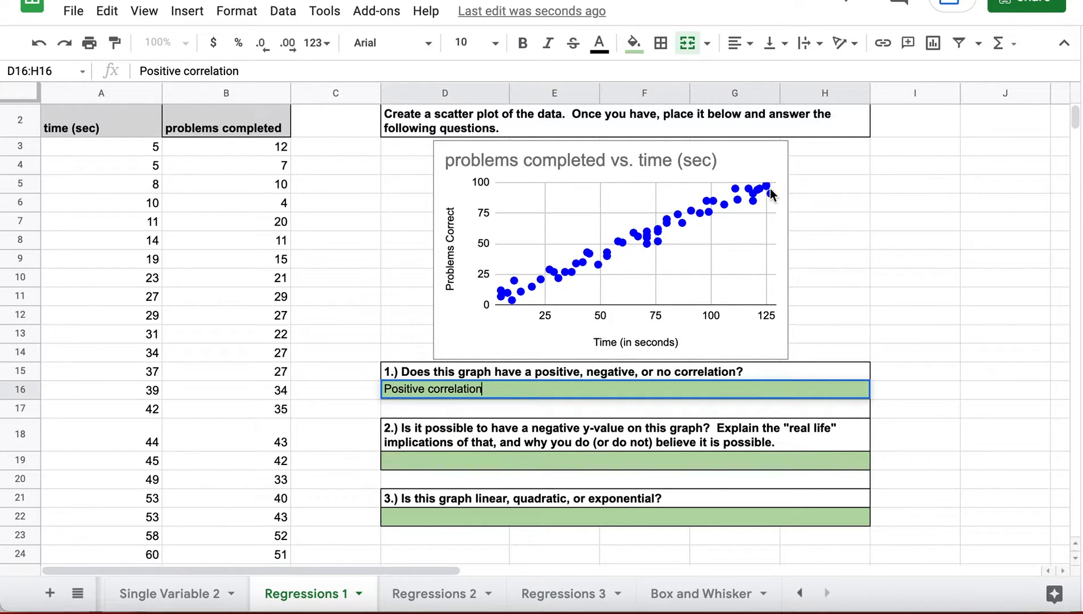
click(480, 462)
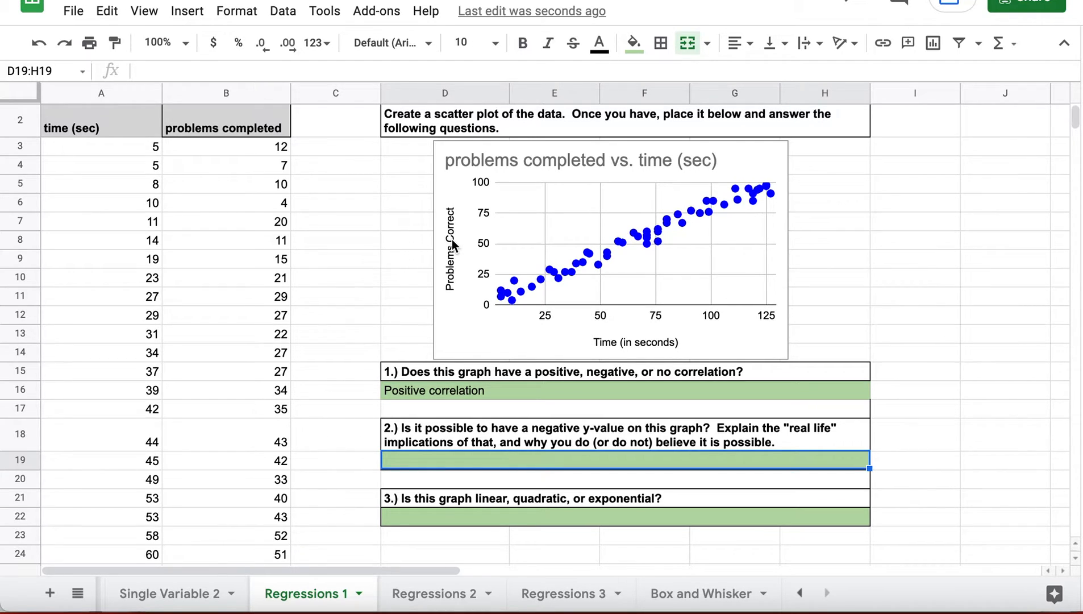
- Answer question 2 in D19:H19: 'No, its not possible to get a negative amount of things right when completing a test.'
double_click(476, 456)
text(N)
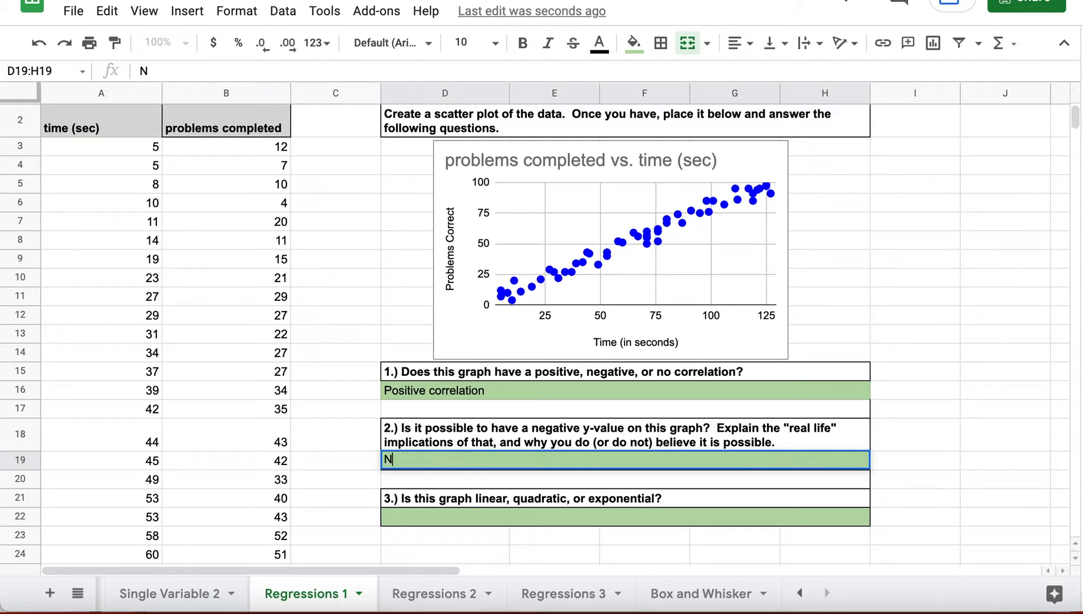
text(o, its not possib)
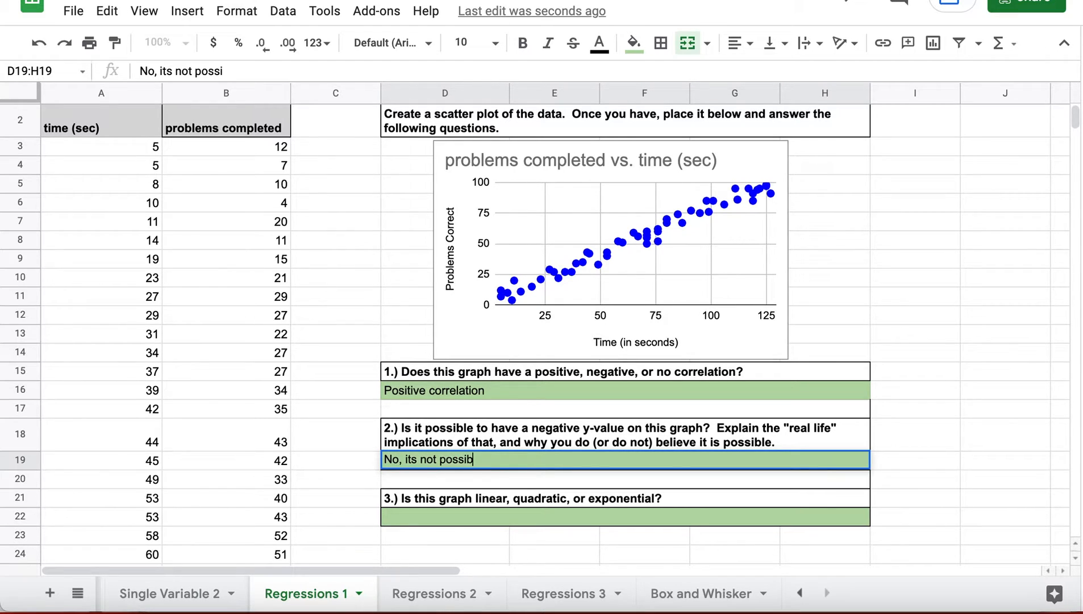
text(le to get a neg)
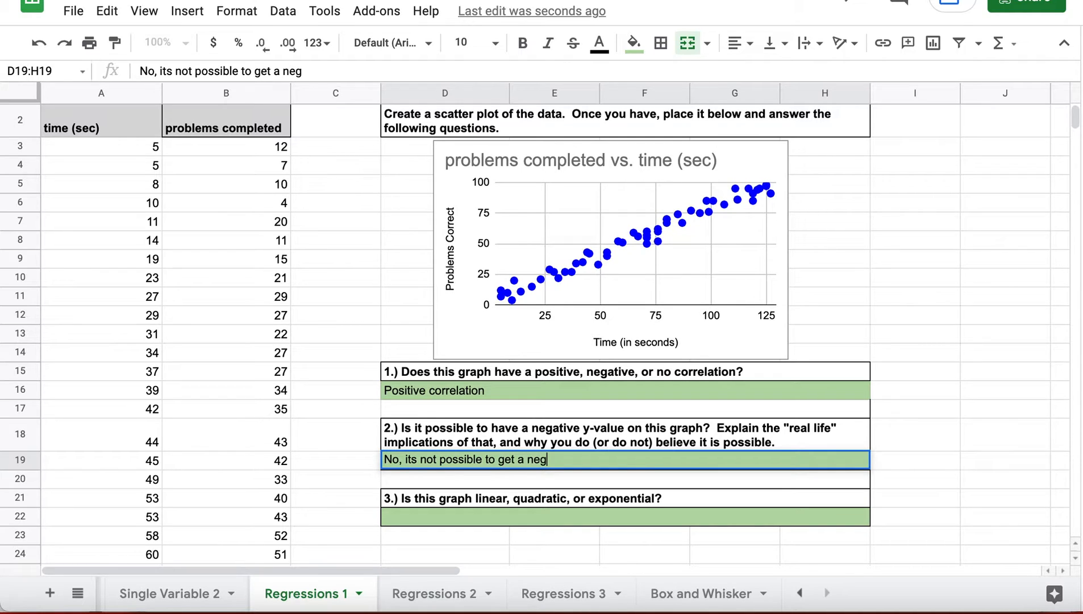
text(ative amount of)
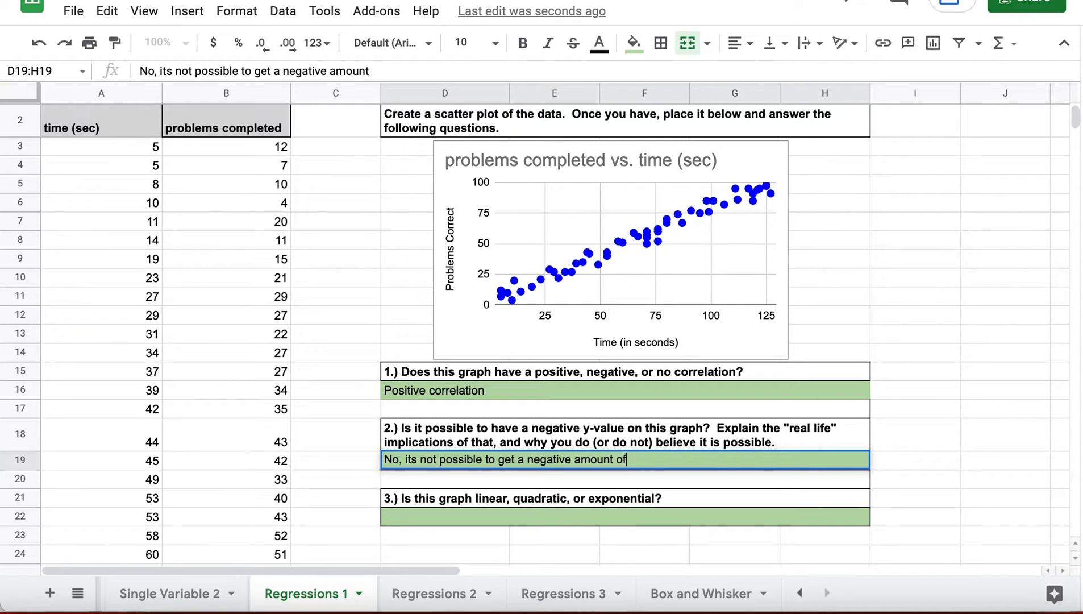
text( things right when)
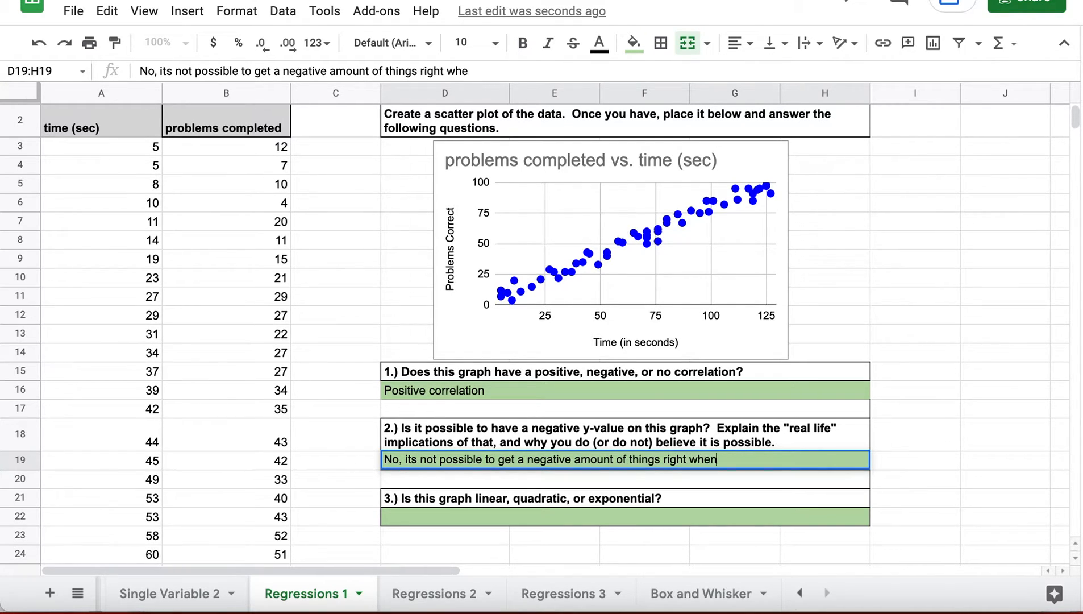
text( completing a te)
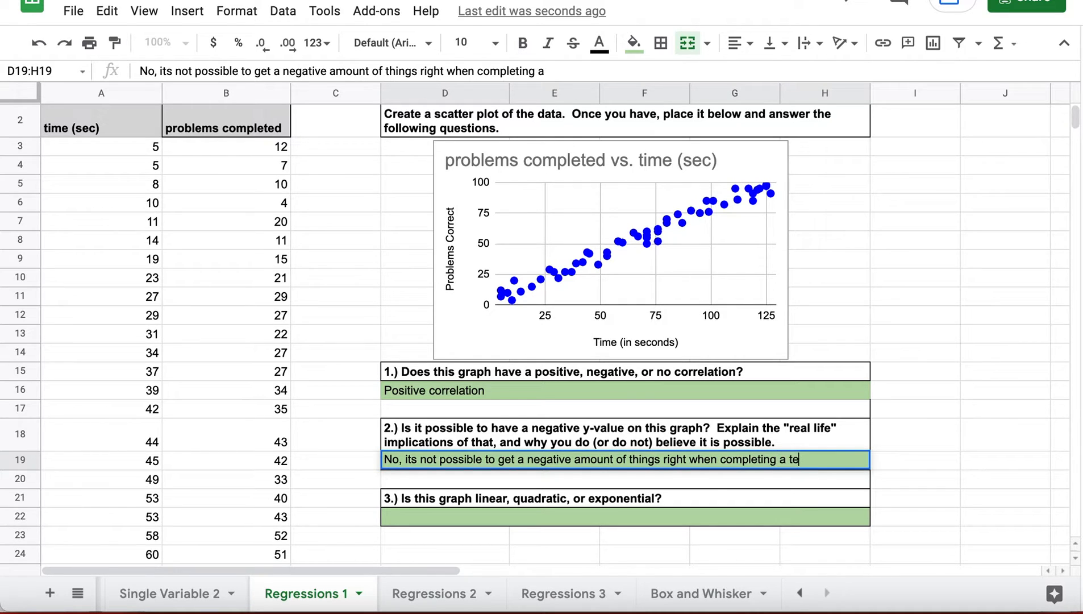
text(st.)
click(403, 521)
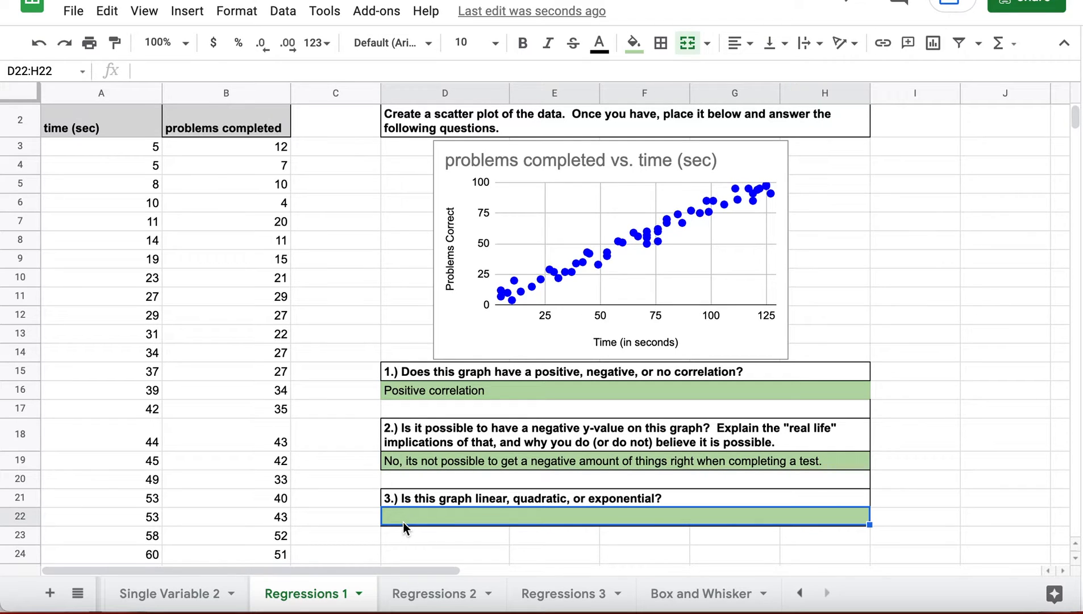
- Read question 3, selecting the words linear, quadratic and exponential in its text
click(477, 502)
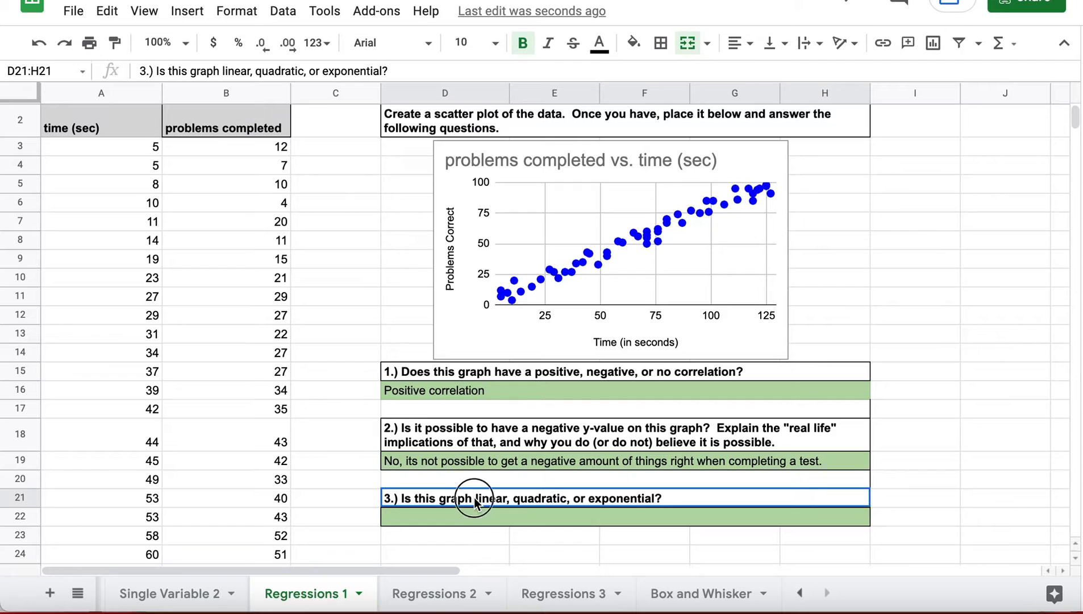
double_click(475, 503)
drag(475, 499, 493, 499)
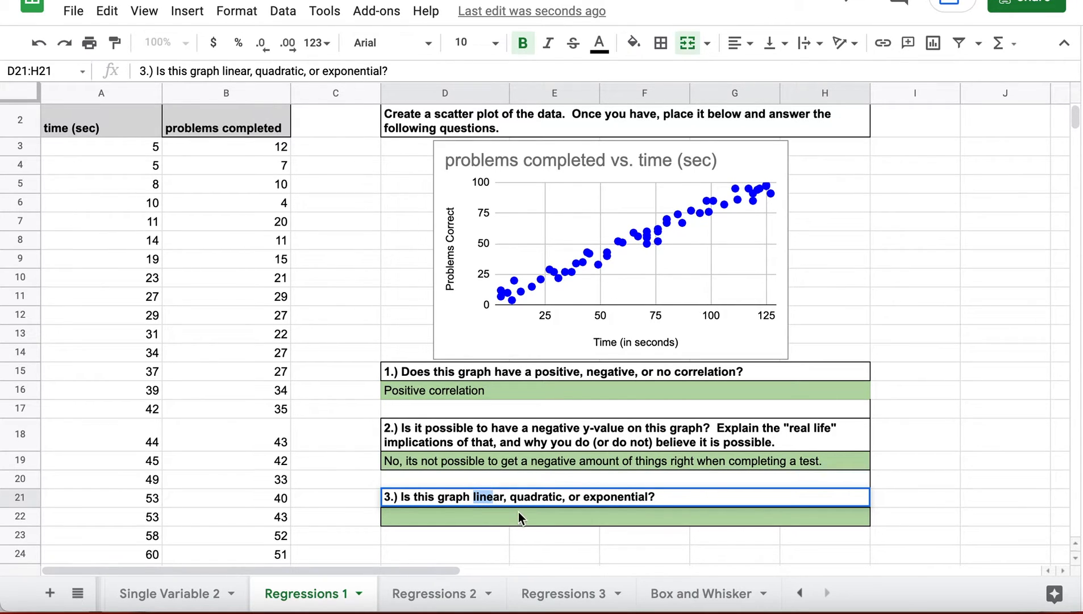
double_click(521, 497)
triple_click(618, 499)
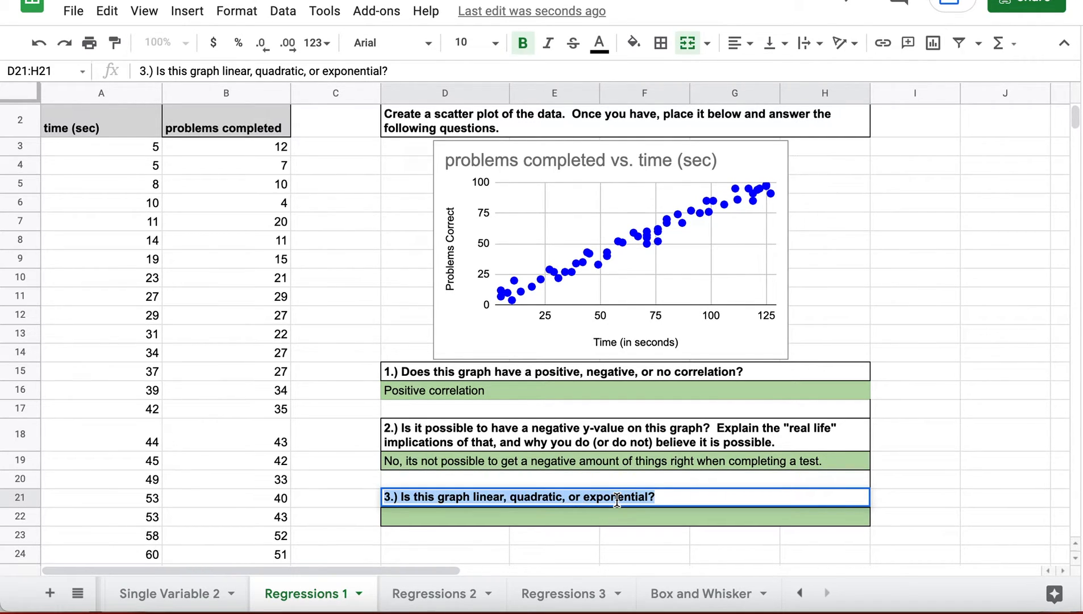
double_click(618, 499)
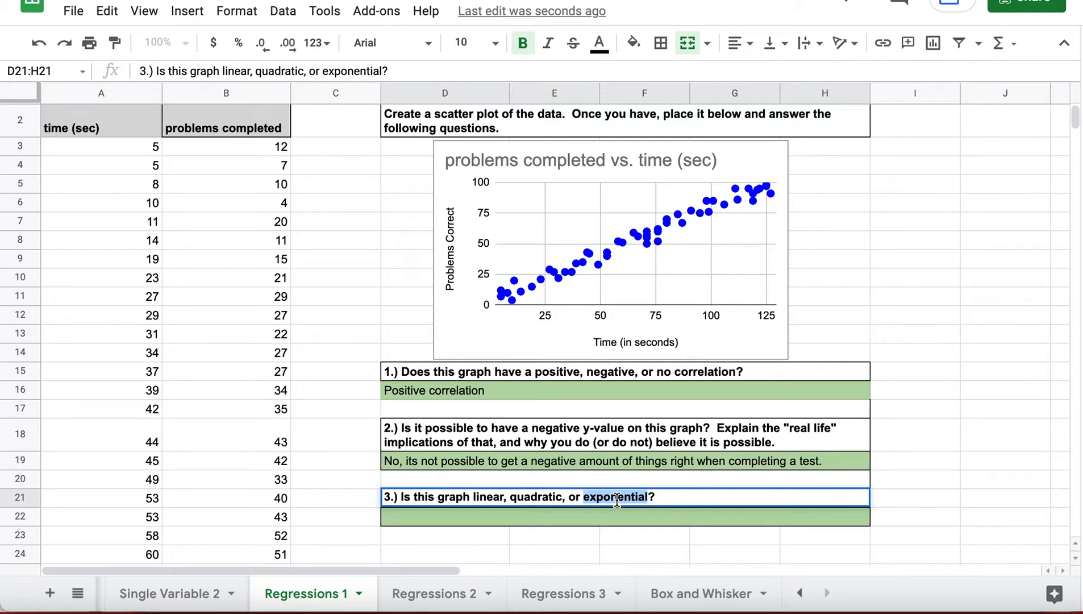
- Enter 'Linear' in the question 3 answer box D22:H22
click(522, 291)
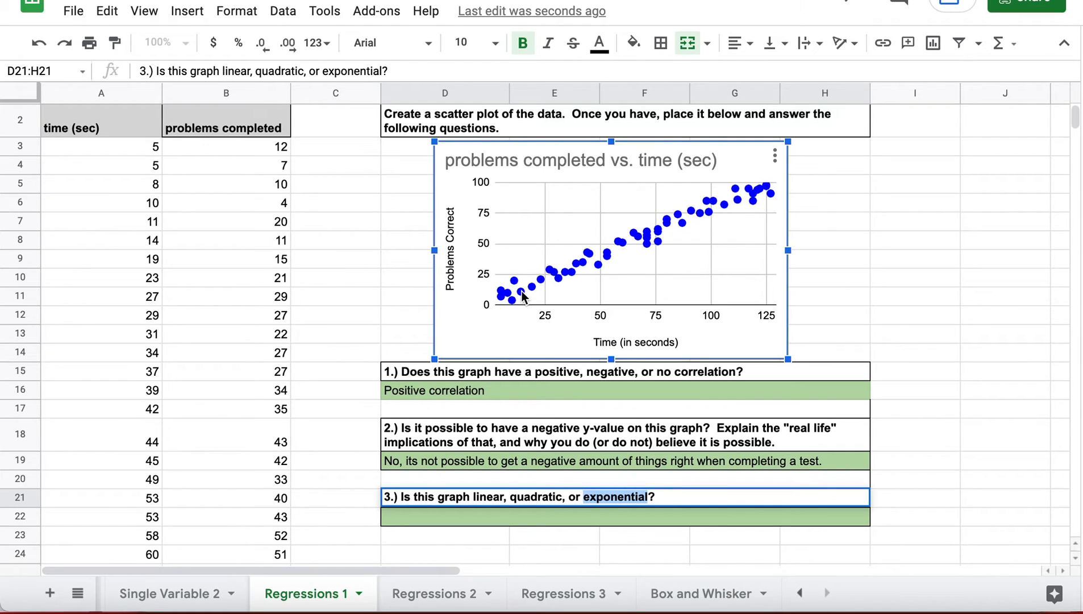
click(441, 519)
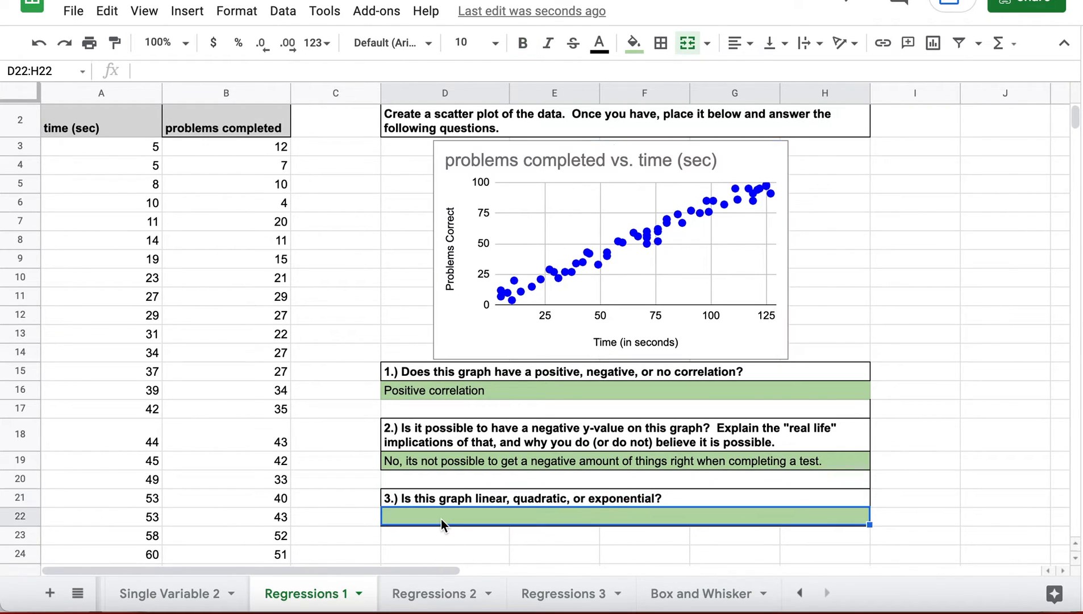
double_click(440, 515)
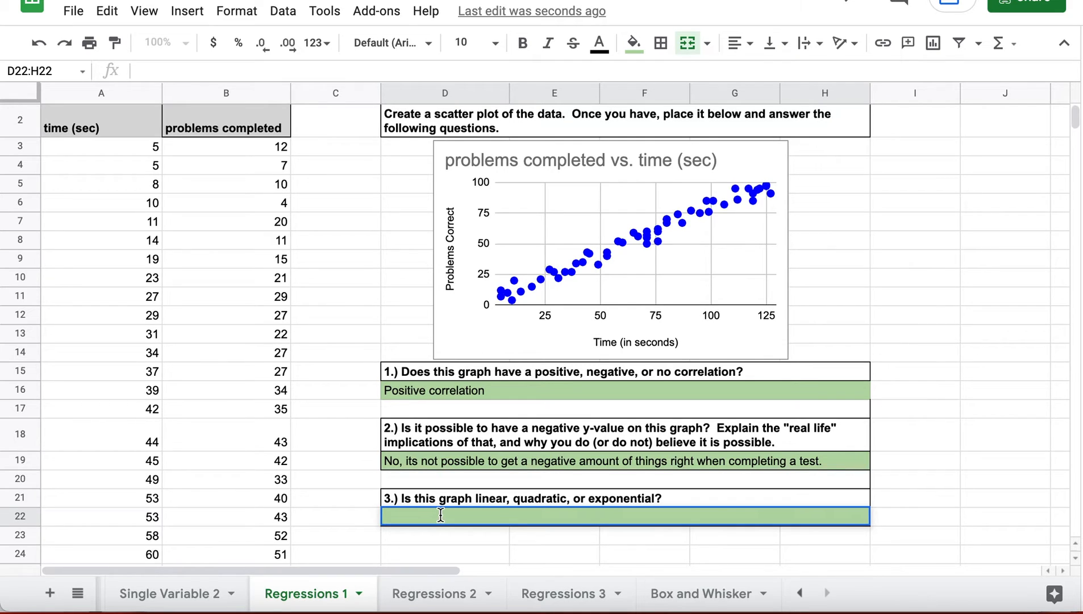
text(Linear)
click(378, 465)
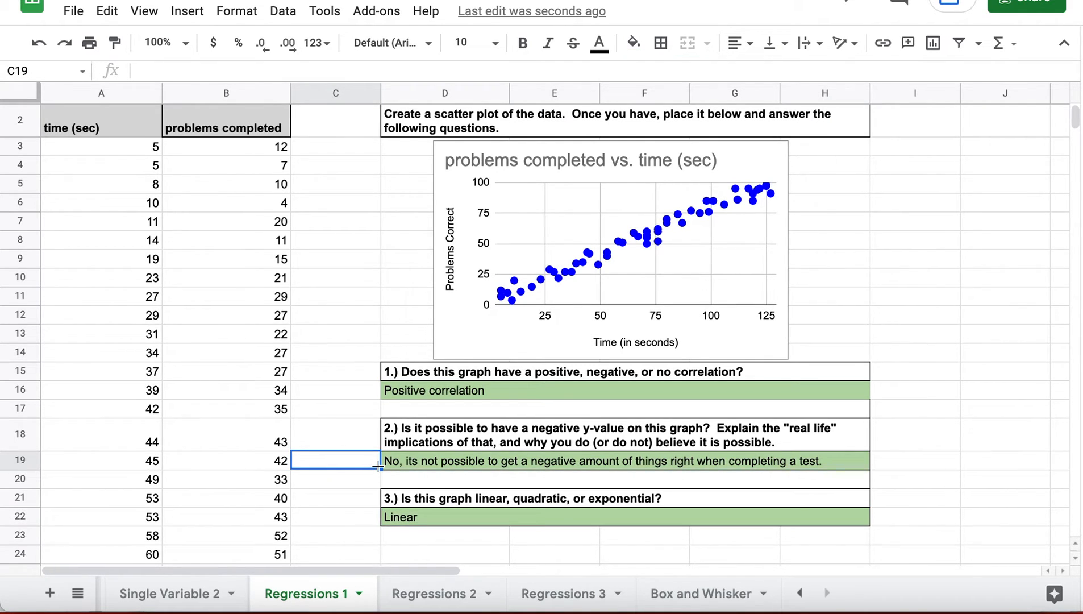
scroll(379, 465, up, 2)
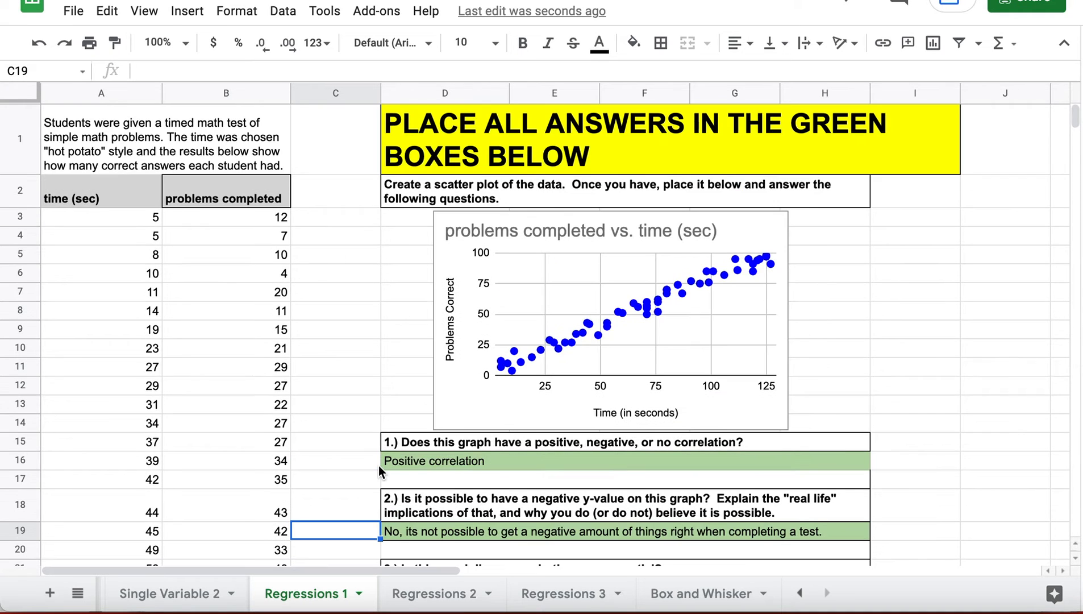
scroll(378, 466, down, 2)
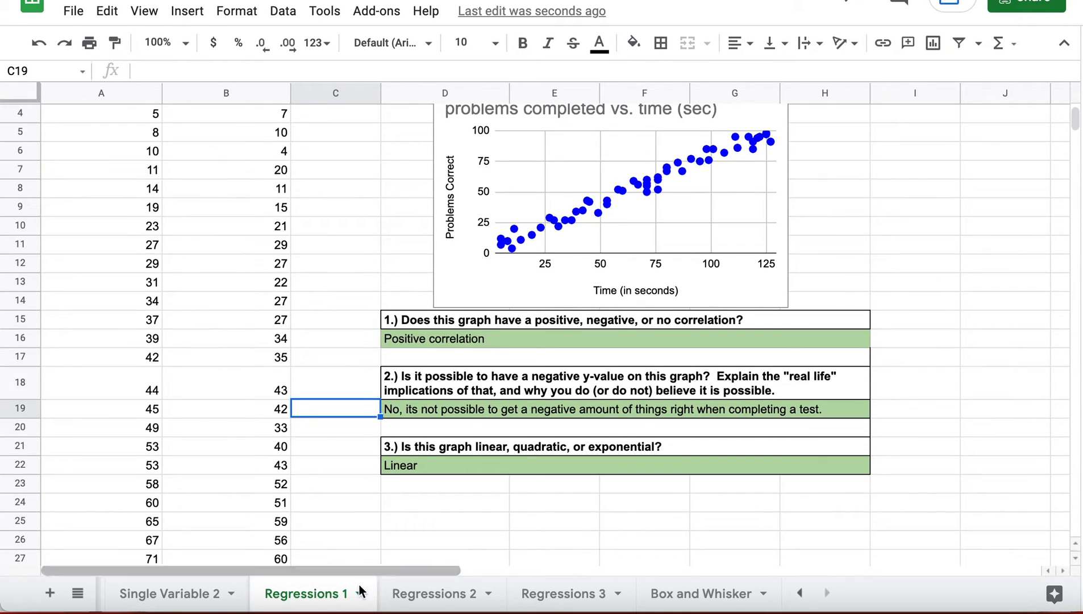
click(432, 592)
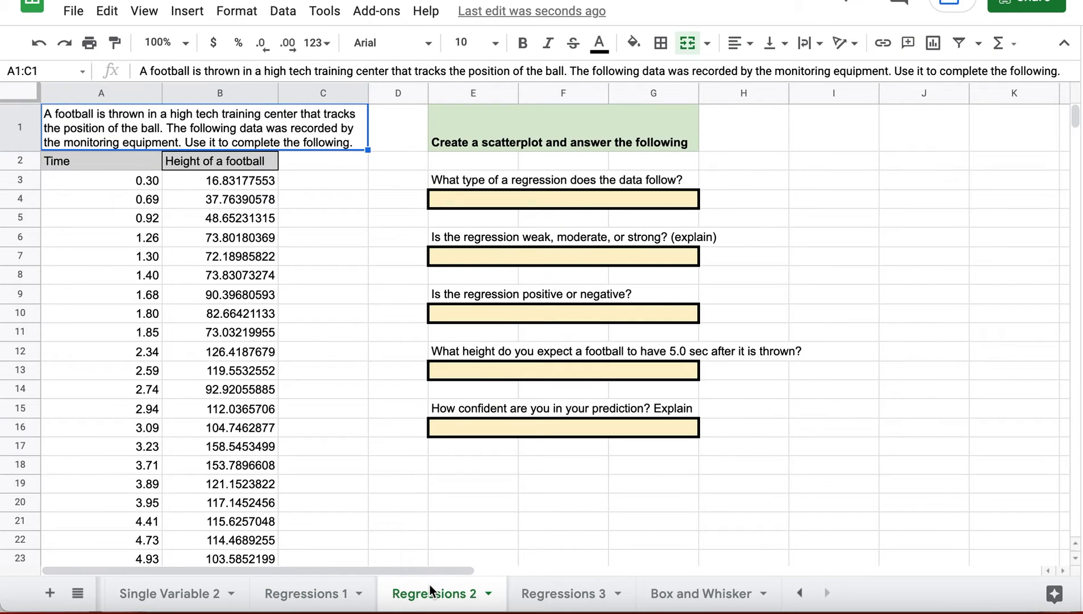
click(305, 594)
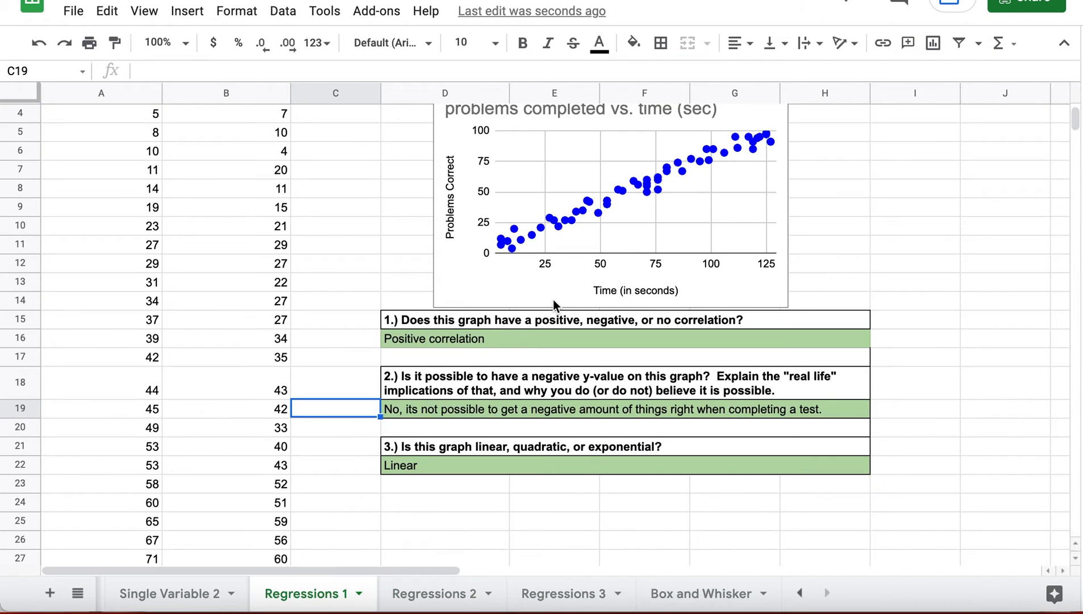
scroll(553, 300, up, 3)
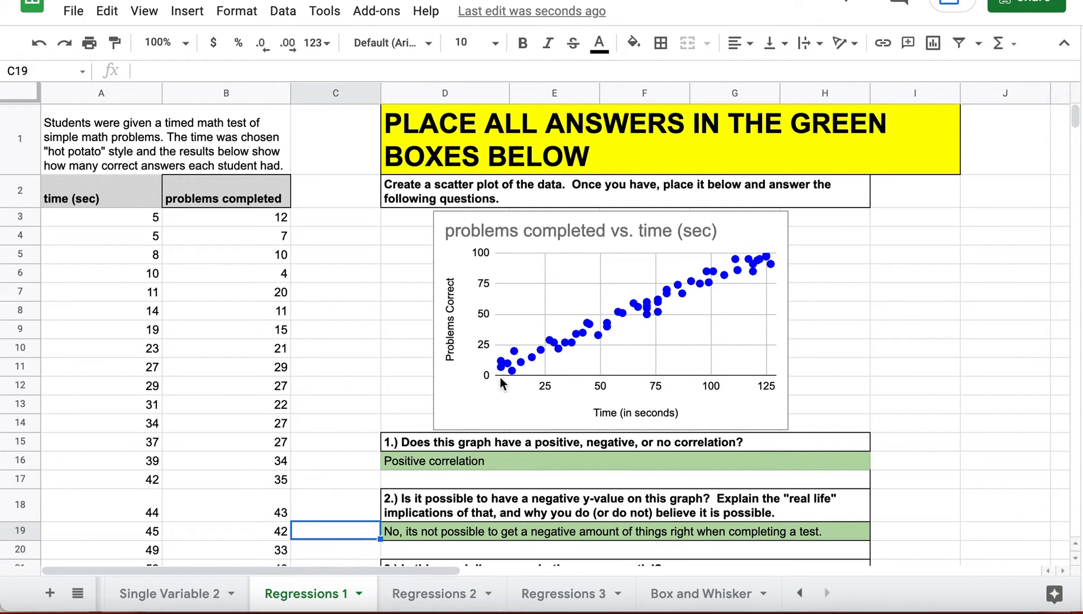
scroll(484, 442, down, 2)
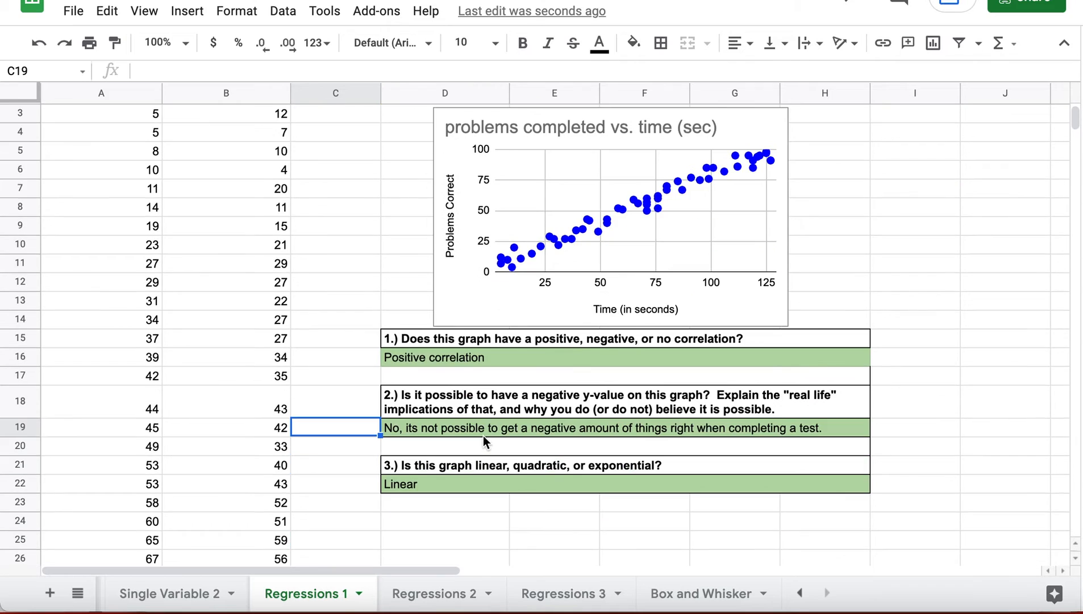
scroll(483, 442, up, 2)
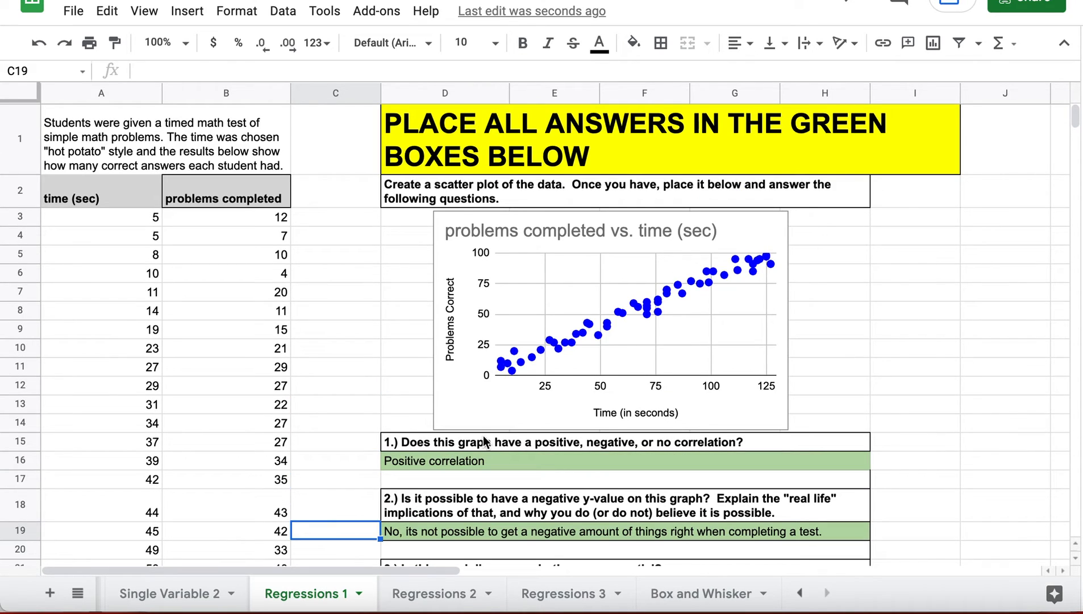
- Reopen the chart's Setup settings and check the X-axis A2:A56 and series B2:B56 ranges
double_click(497, 325)
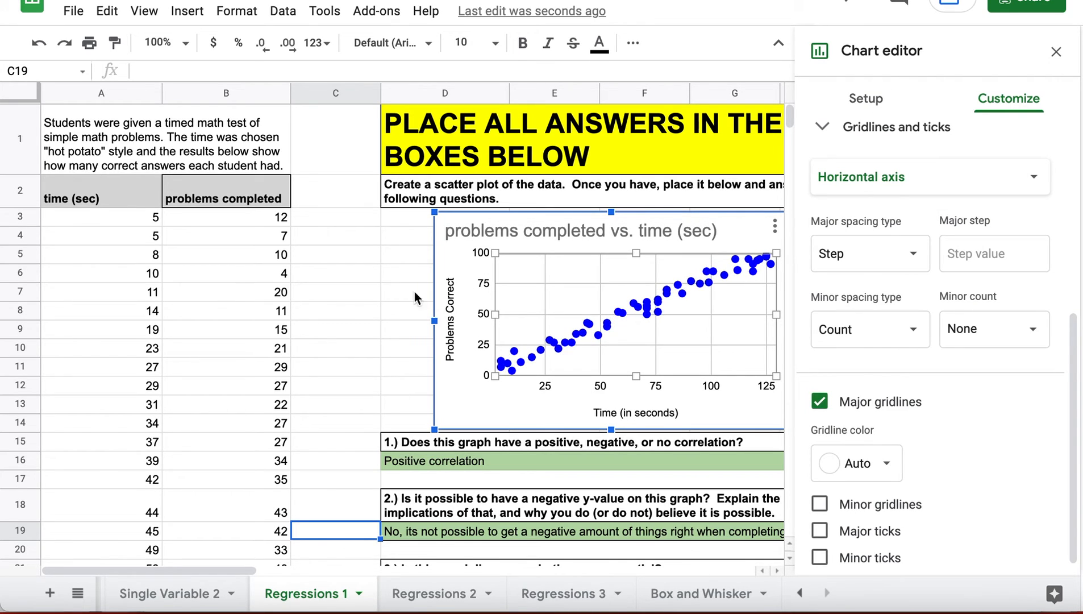
click(867, 96)
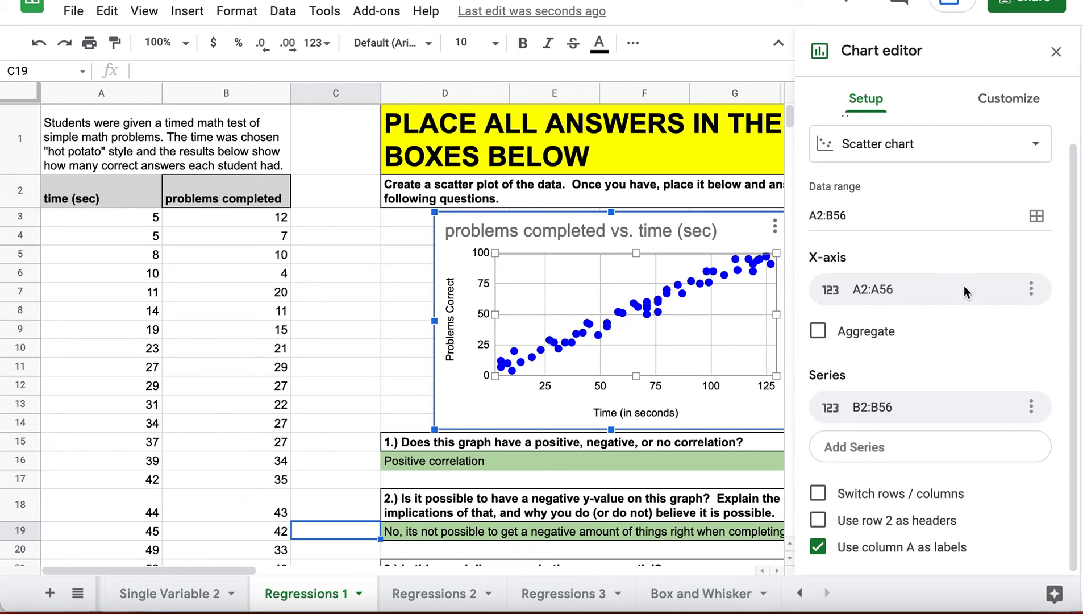
click(891, 291)
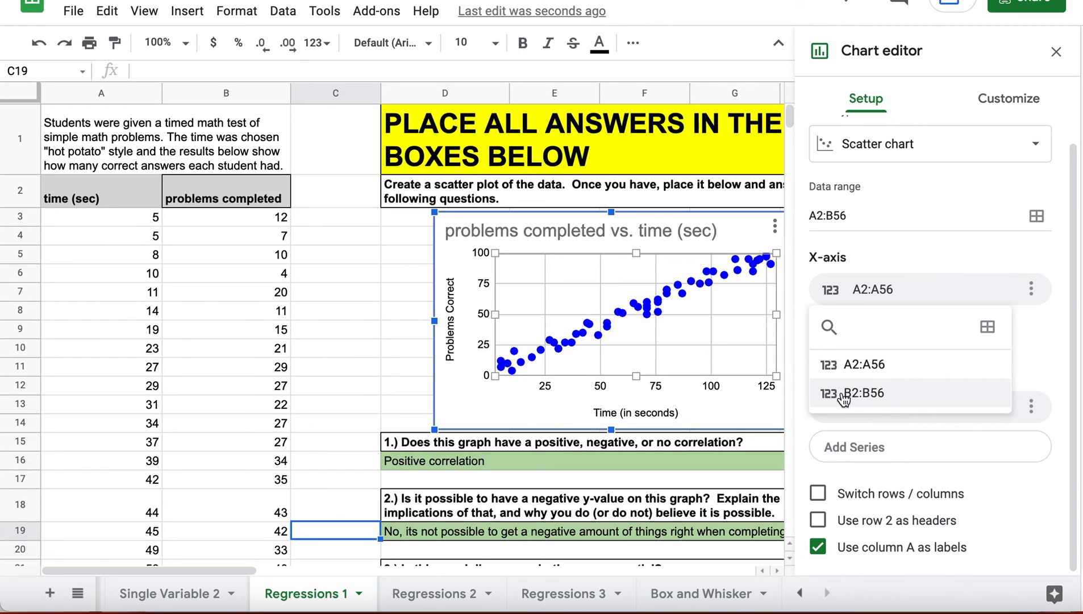
click(973, 448)
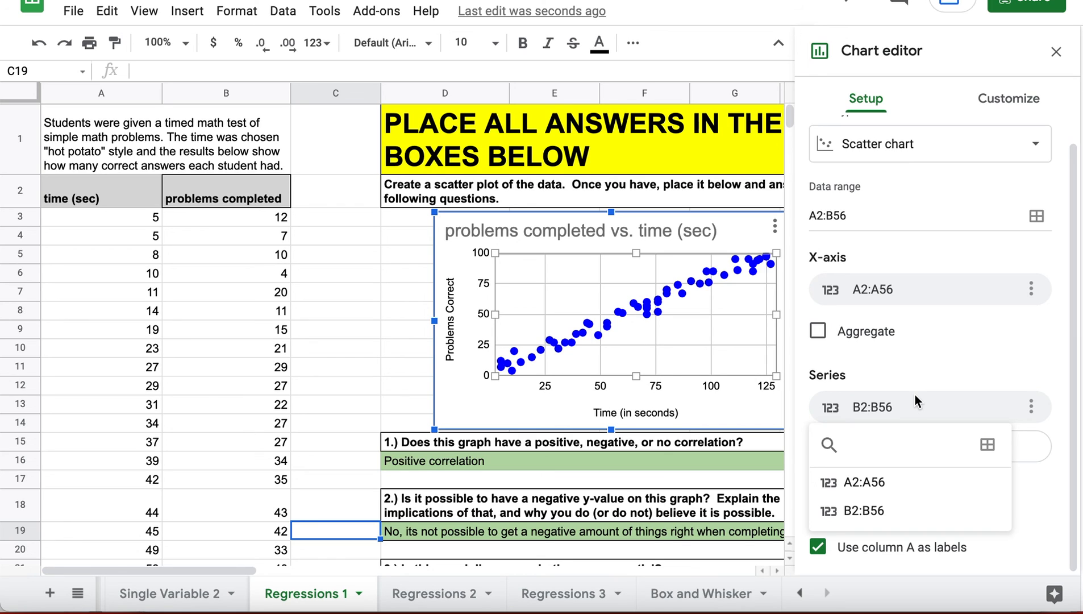
click(882, 290)
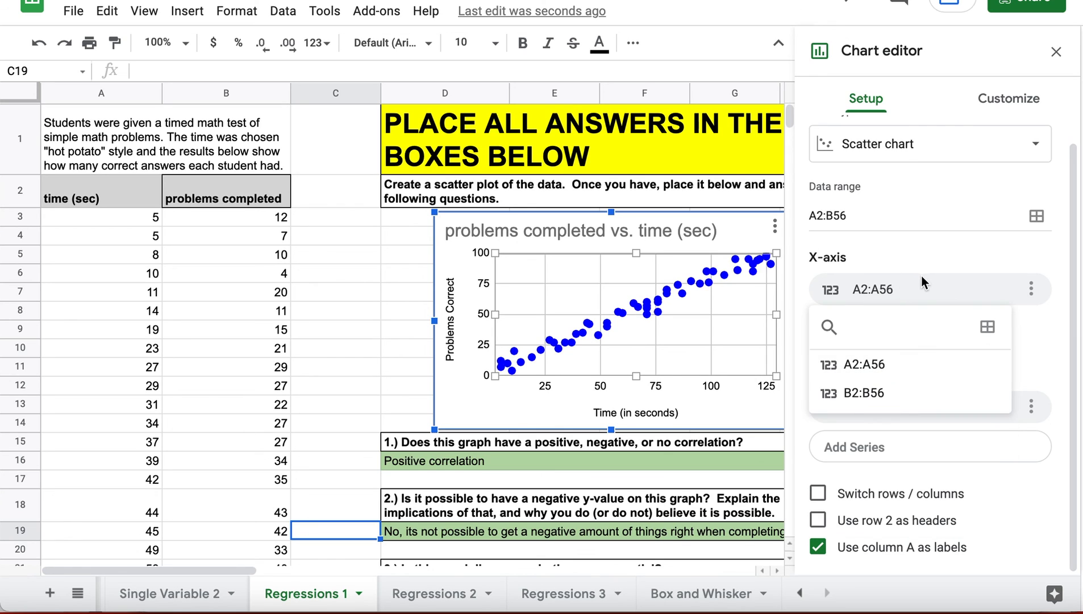
click(923, 291)
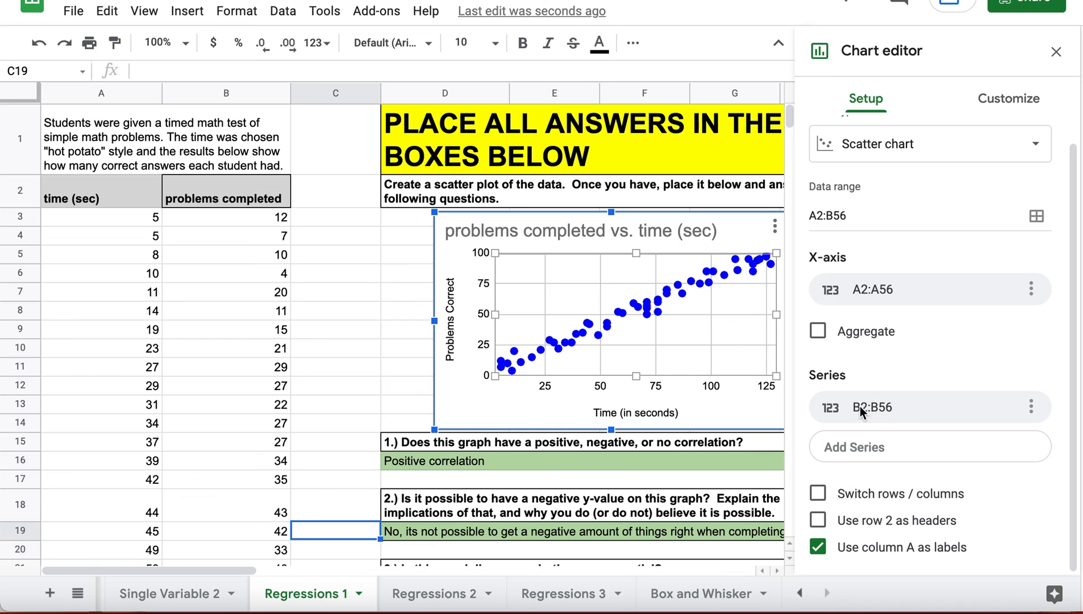